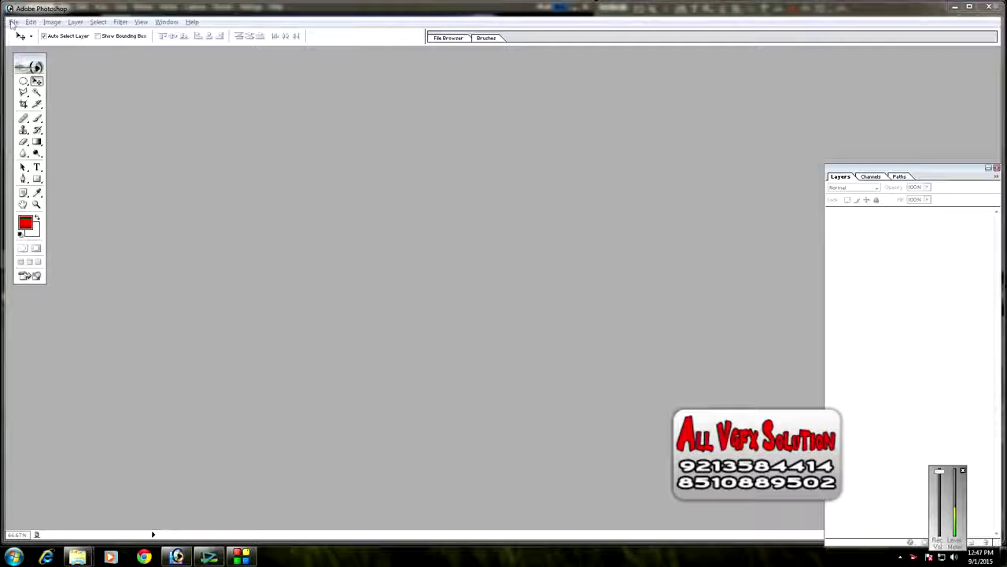
Step: Open deepak.psd, enlarge its window, and hide the Layer 1 face overlay
double_click(295, 151)
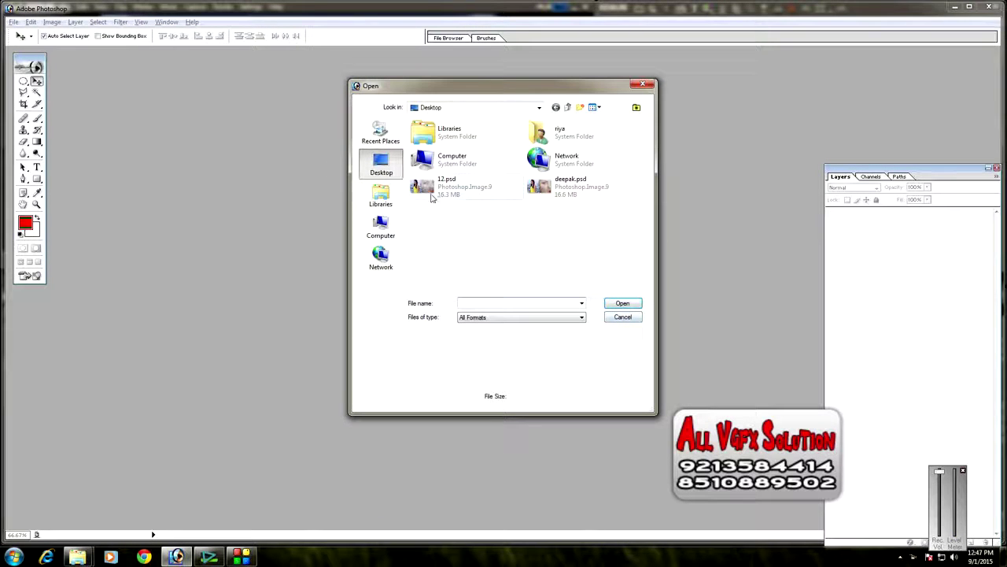
double_click(536, 189)
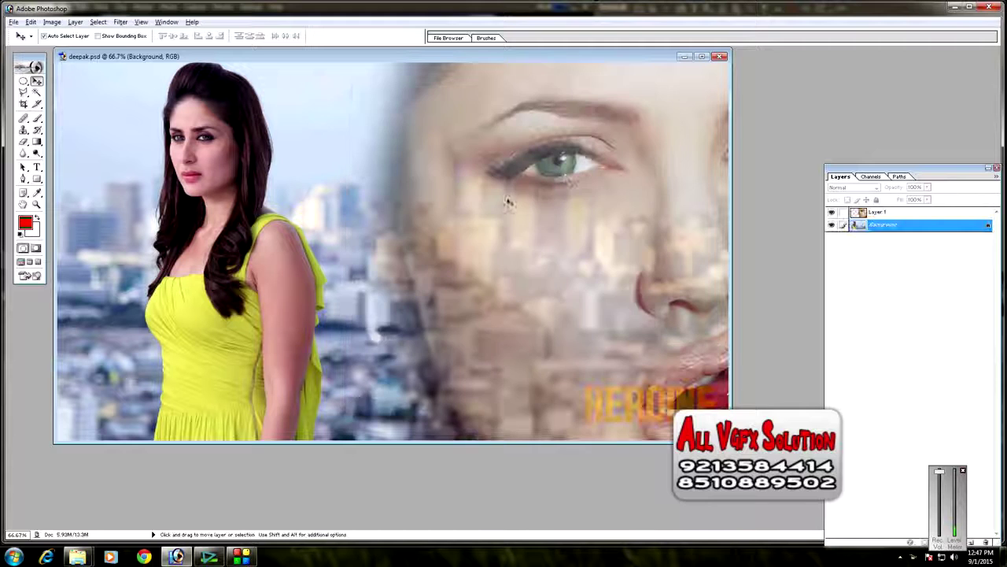
left_click_drag(731, 442, 771, 508)
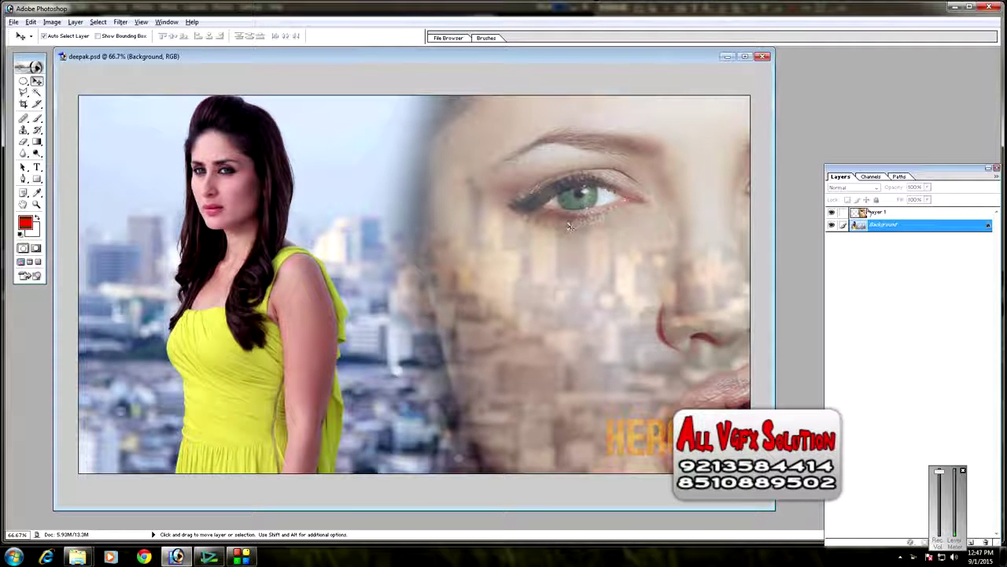
left_click(833, 212)
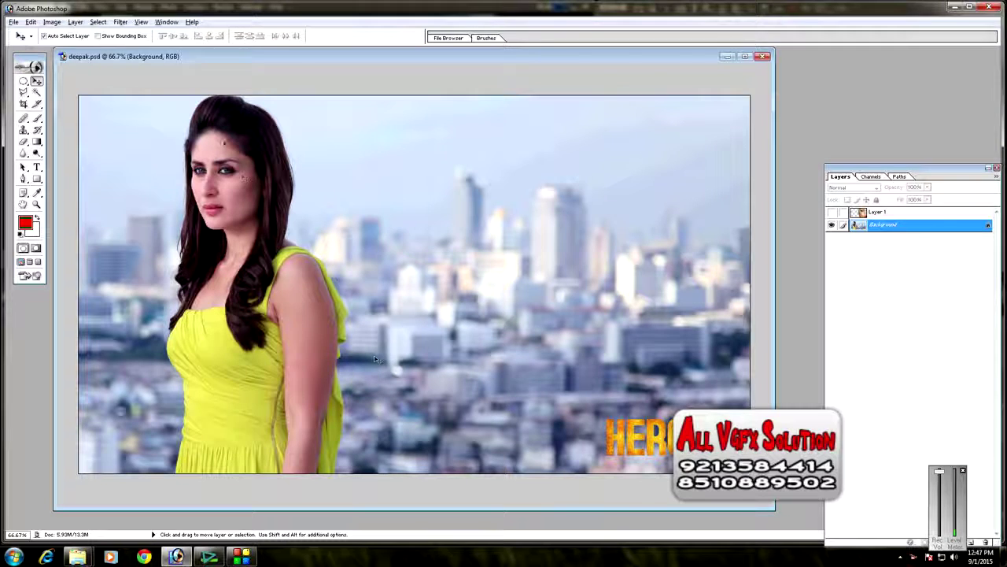
left_click(24, 81)
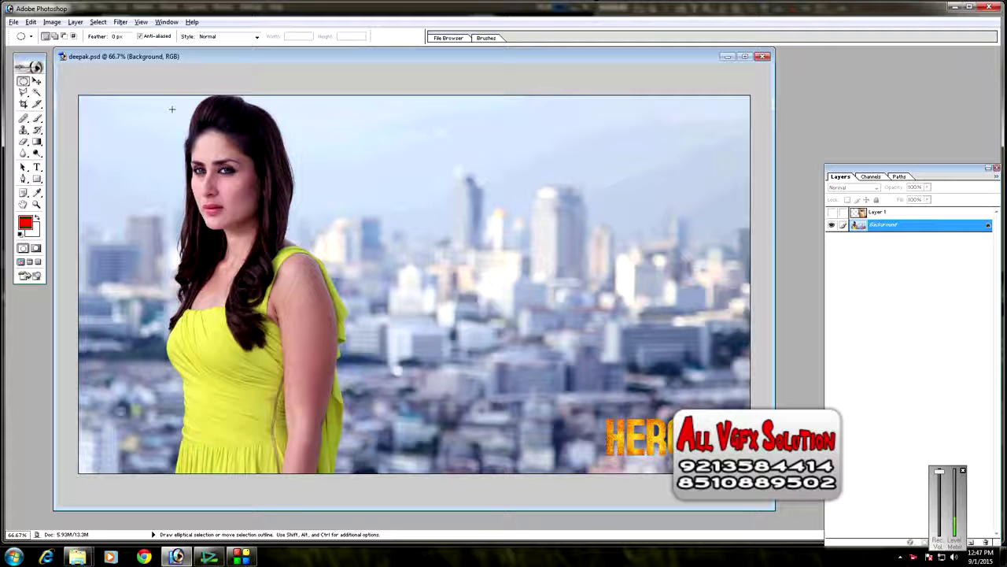
Step: Copy a circular selection of the figure's head and paste it into a new Layer 2
left_click_drag(315, 274, 299, 253)
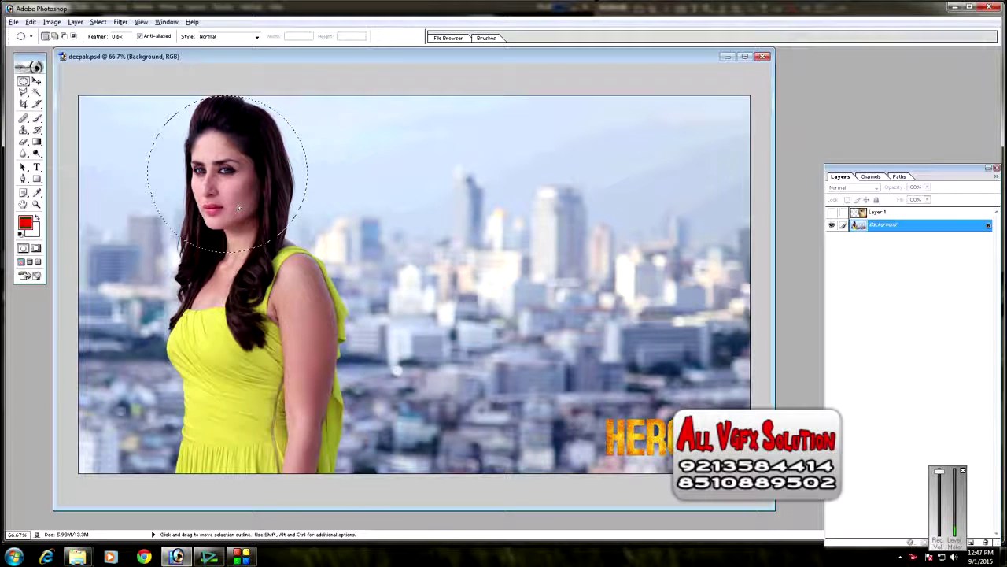
left_click(13, 22)
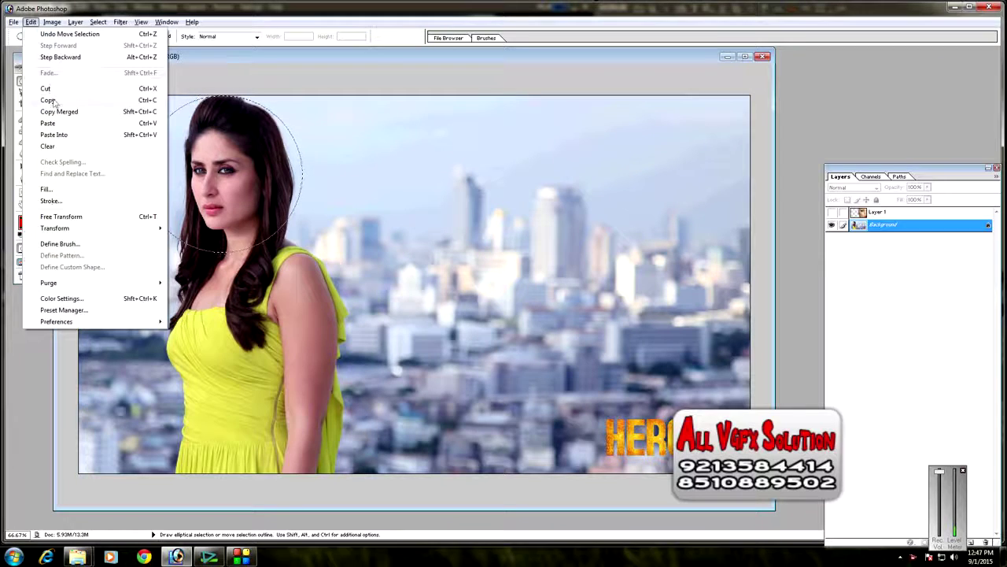
left_click(58, 100)
left_click(30, 22)
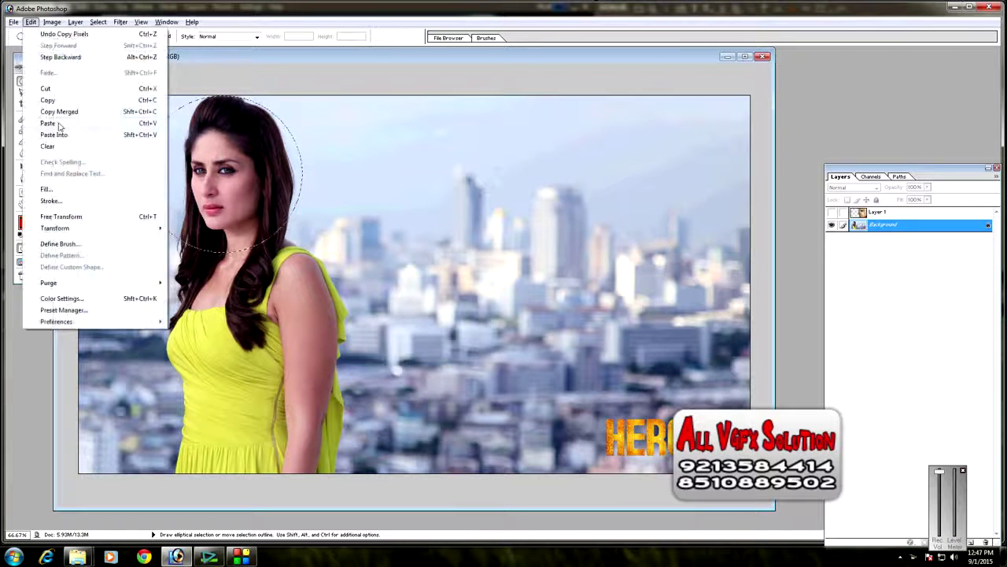
left_click(51, 136)
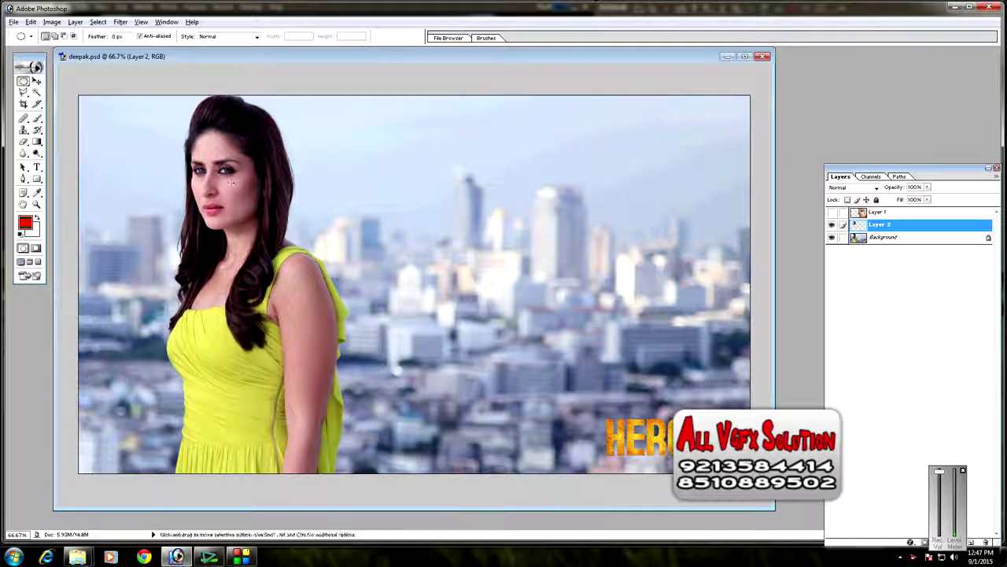
Step: Drag the circular head cutout to the right of the figure, near the bottom centre
left_click(36, 82)
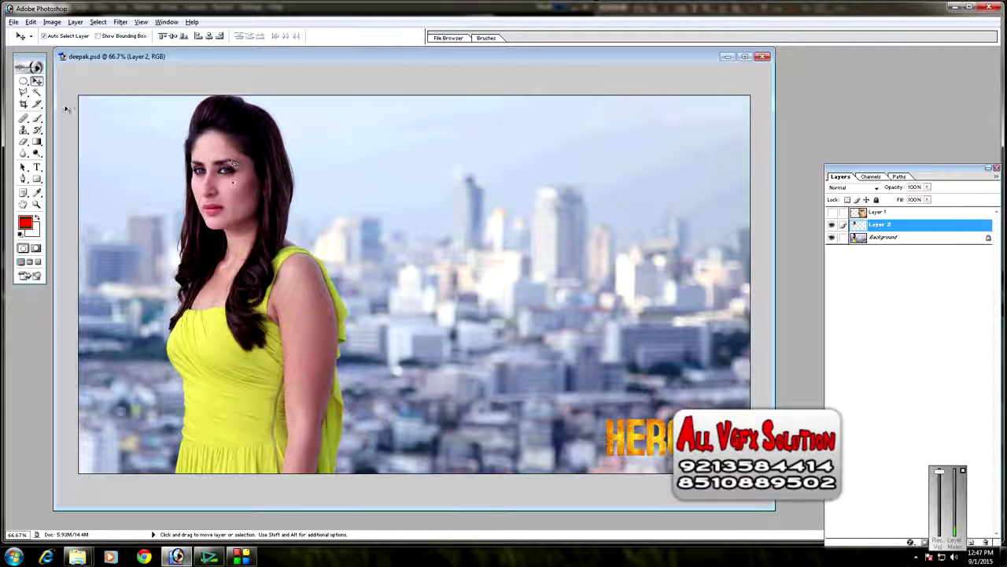
left_click(24, 82)
left_click(36, 82)
mouse_move(241, 210)
left_mouse_down()
mouse_move(434, 245)
mouse_move(523, 232)
mouse_move(431, 405)
left_mouse_up()
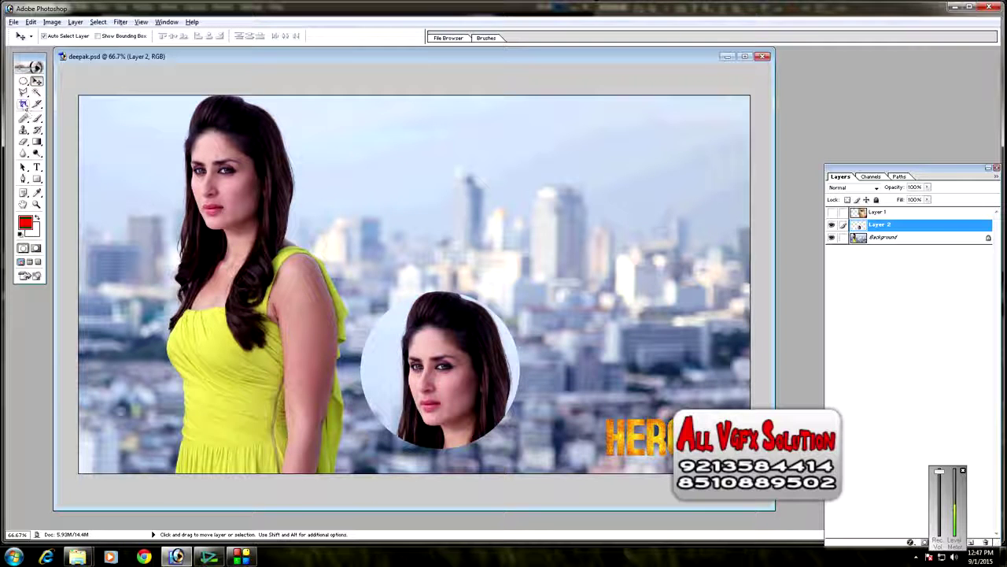
left_click(24, 82)
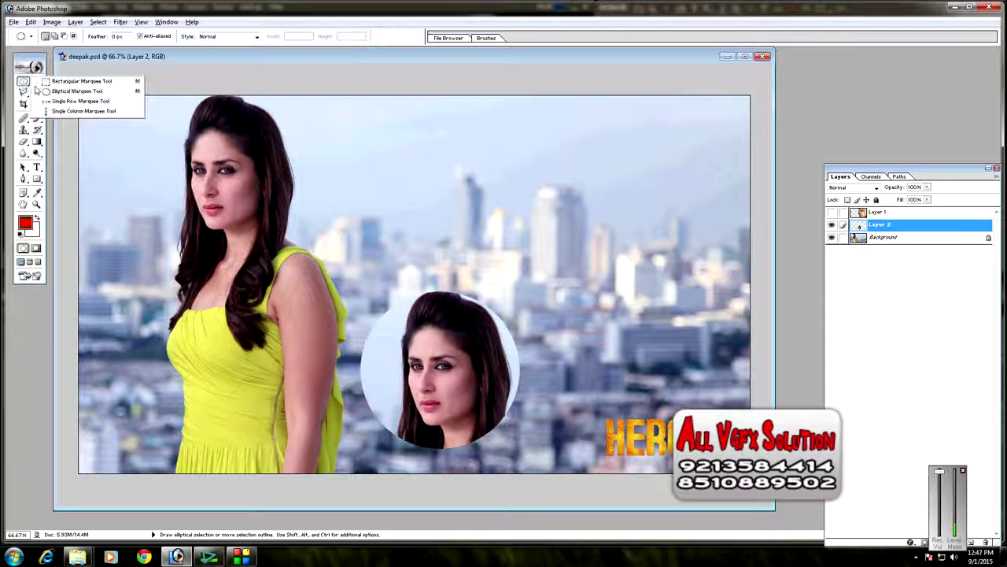
Step: Draw a rectangular marquee around the standing figure; the copy attempt fails on the empty layer
left_click(75, 82)
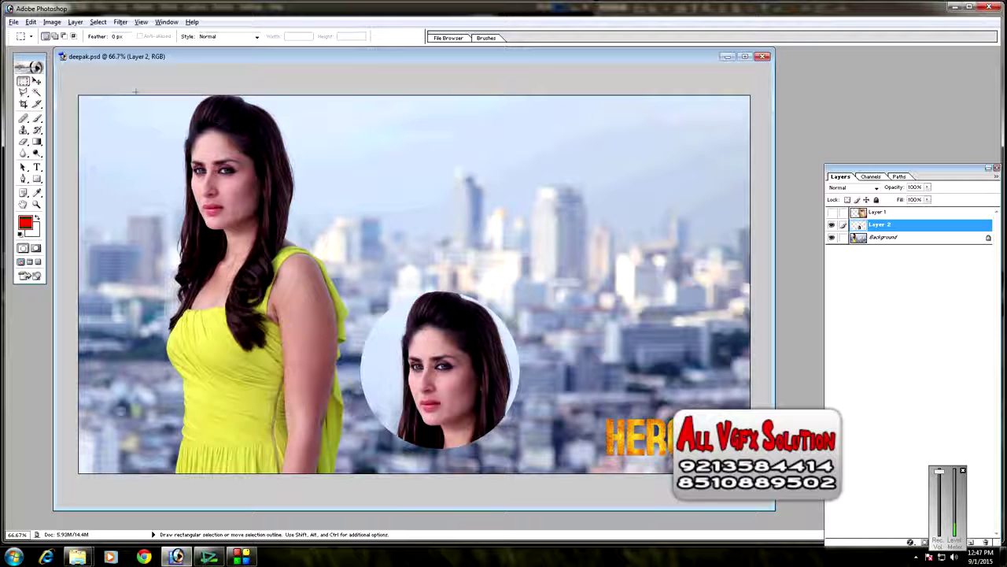
left_click_drag(135, 92, 355, 494)
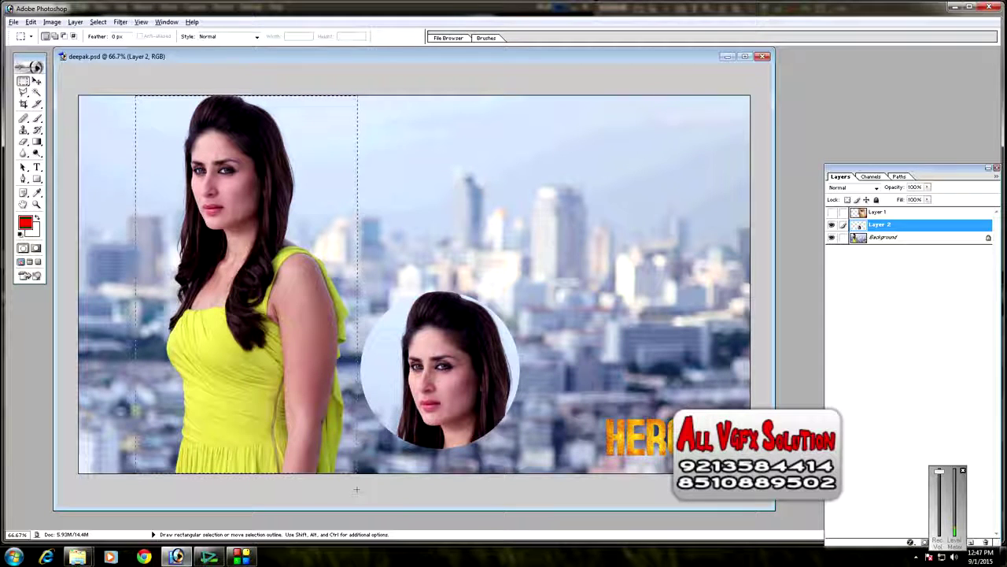
left_click(30, 23)
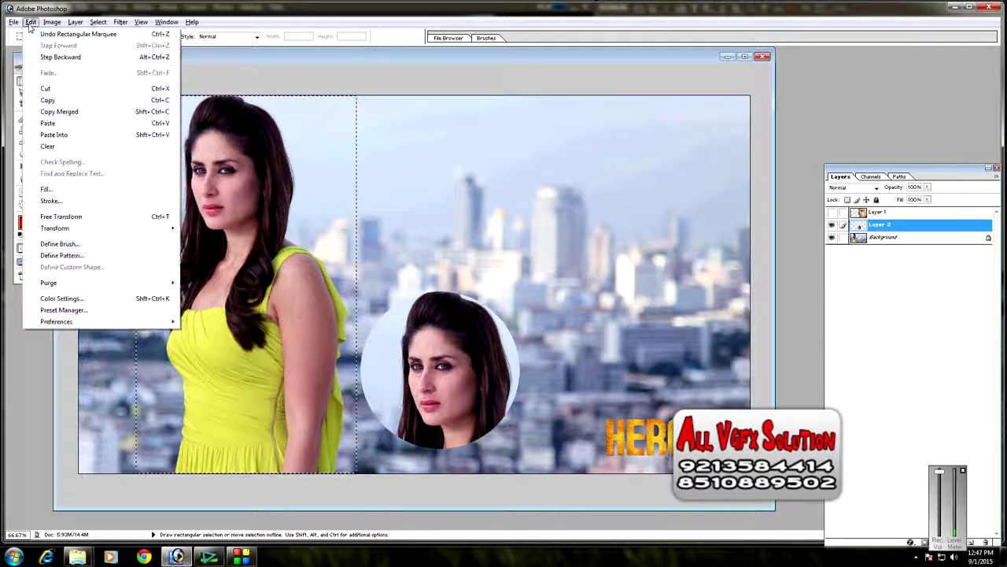
left_click(47, 100)
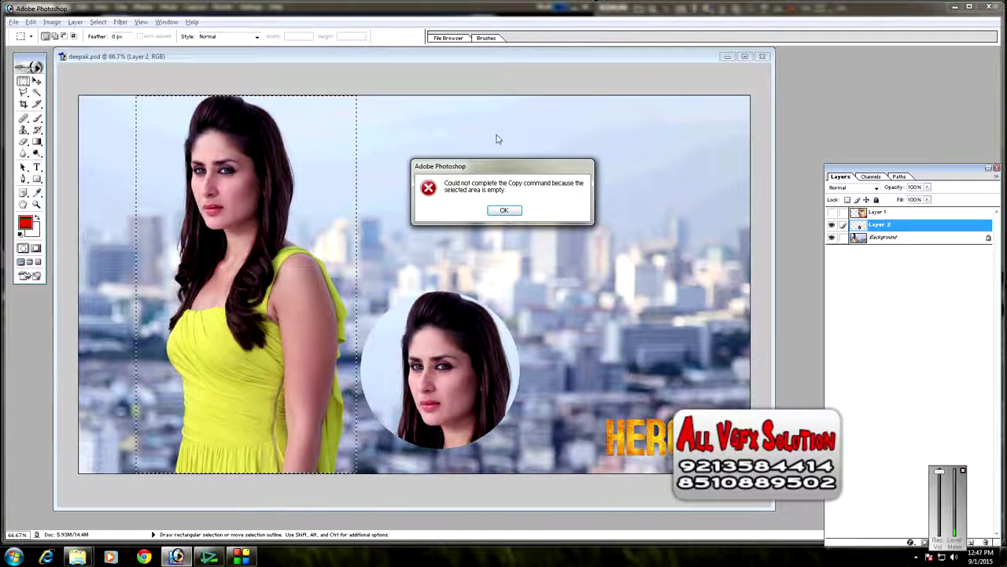
left_click(504, 210)
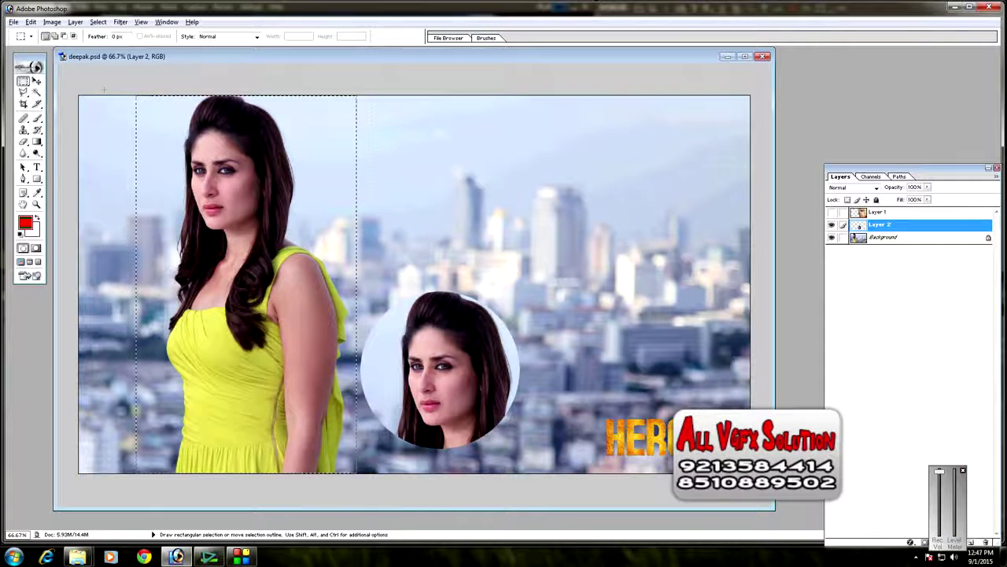
Step: Retry the copy, dismiss the error again, and make the Background layer active
left_click(29, 23)
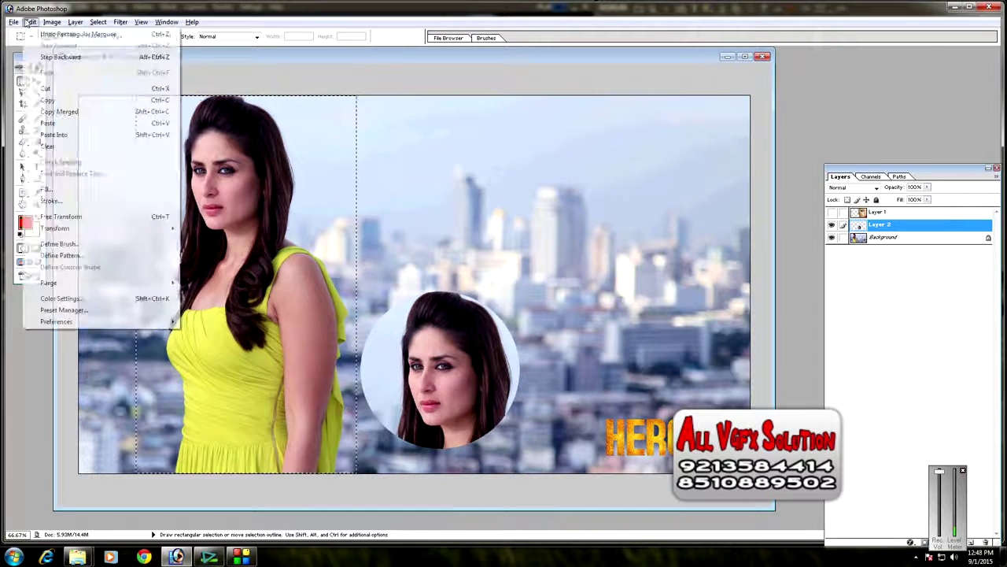
left_click(48, 100)
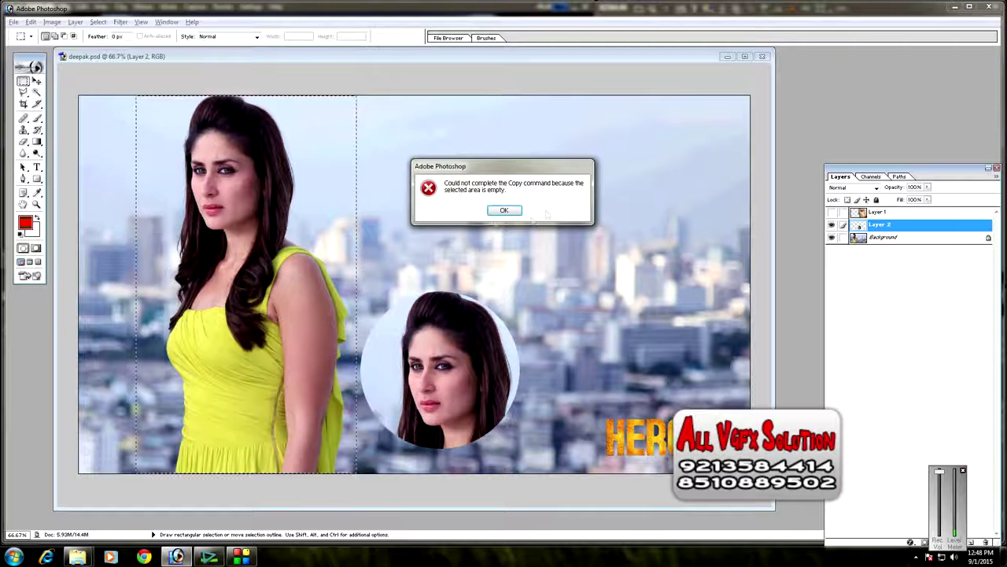
left_click(505, 210)
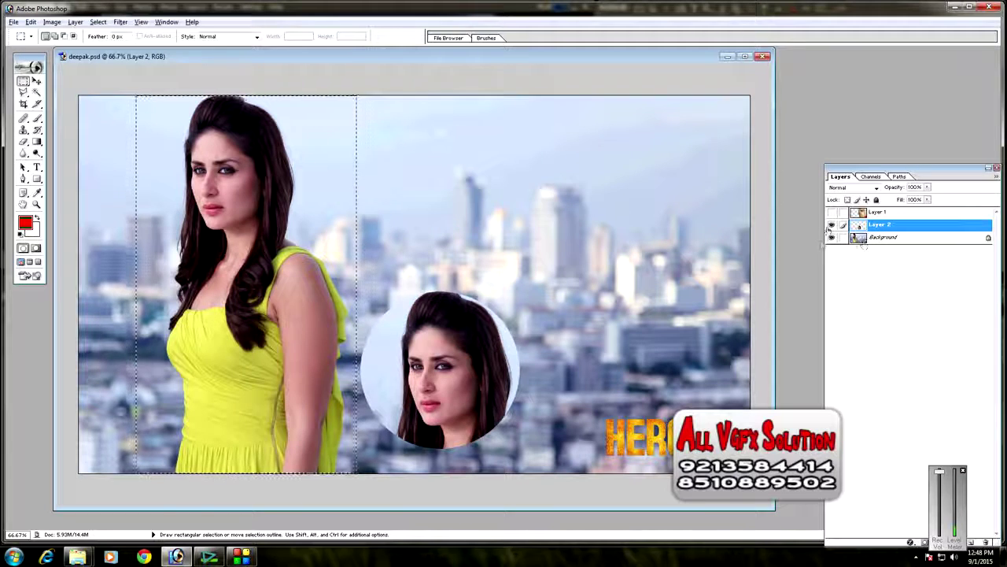
left_click(831, 226)
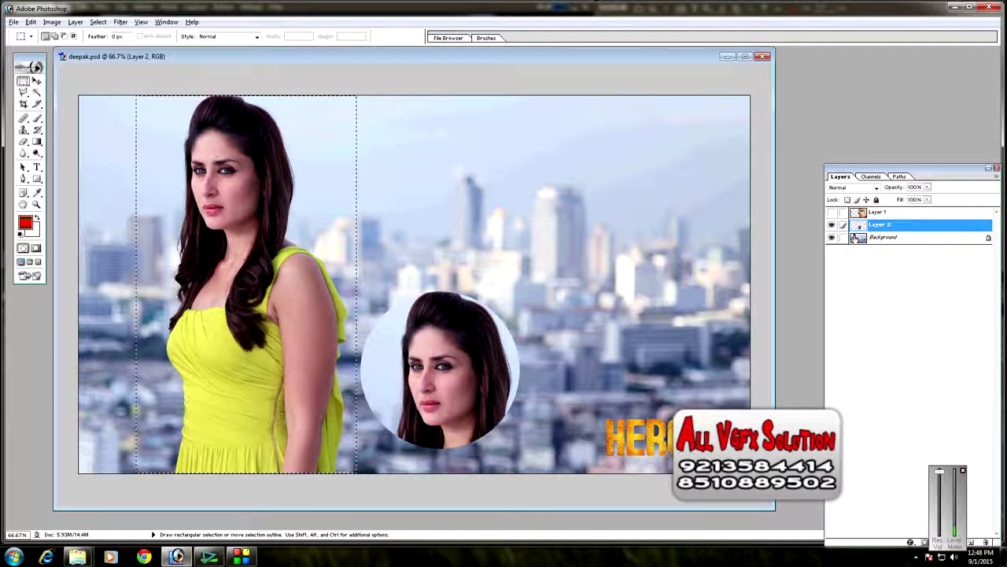
left_click(855, 237)
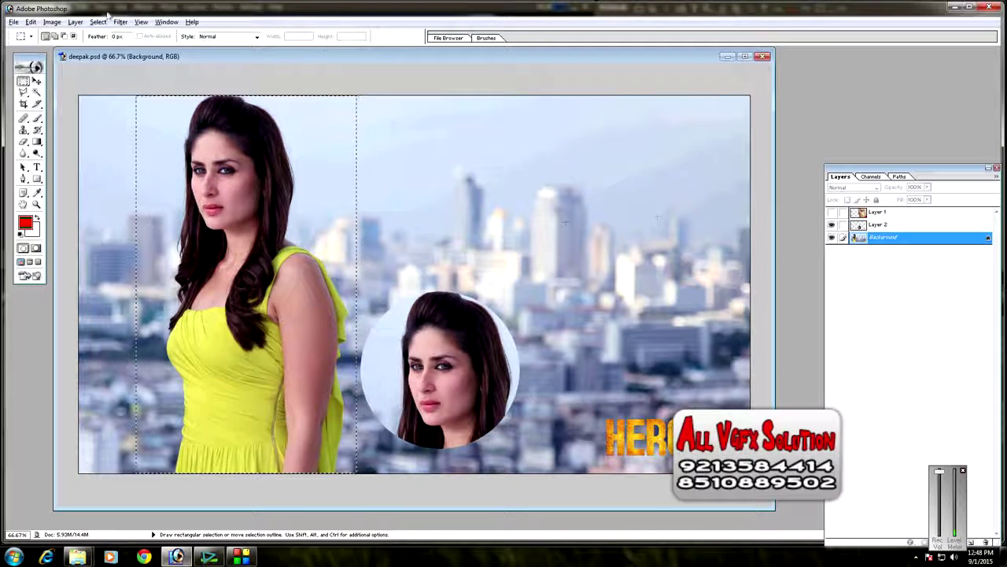
Step: Copy the figure from Background, paste it as Layer 3, and drag it to the right edge
left_click(30, 21)
left_click(48, 100)
left_click(30, 22)
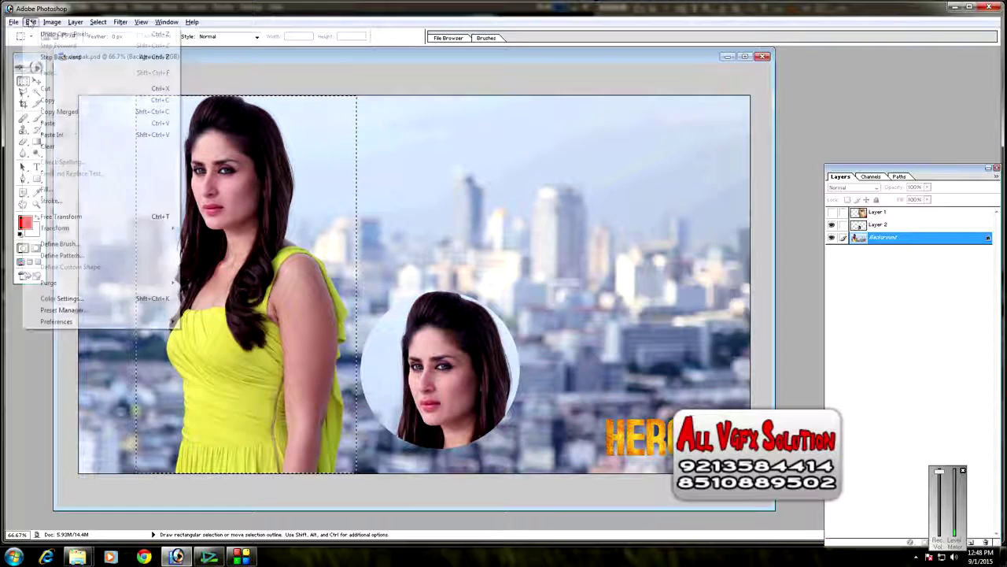
left_click(49, 123)
left_click(36, 82)
left_click_drag(243, 219, 645, 225)
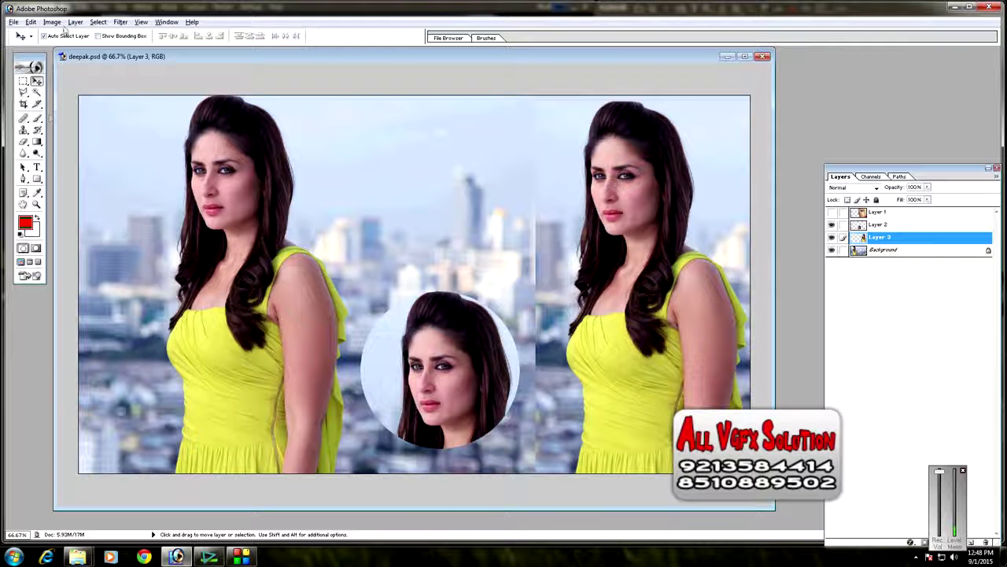
left_click(23, 143)
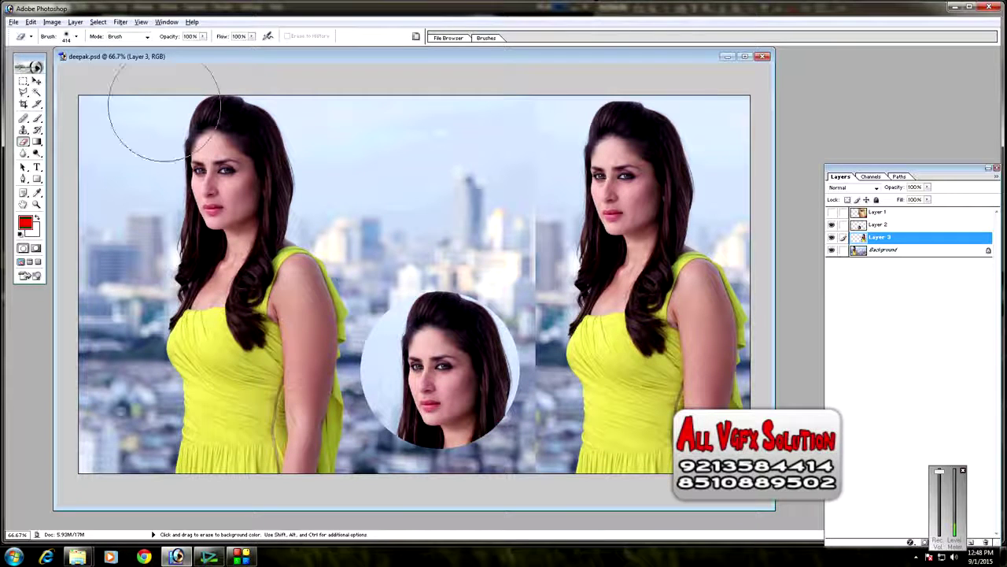
Step: Erase Layer 3's vertical seam and sky edges, then nudge the copy slightly right
left_click_drag(513, 118, 499, 489)
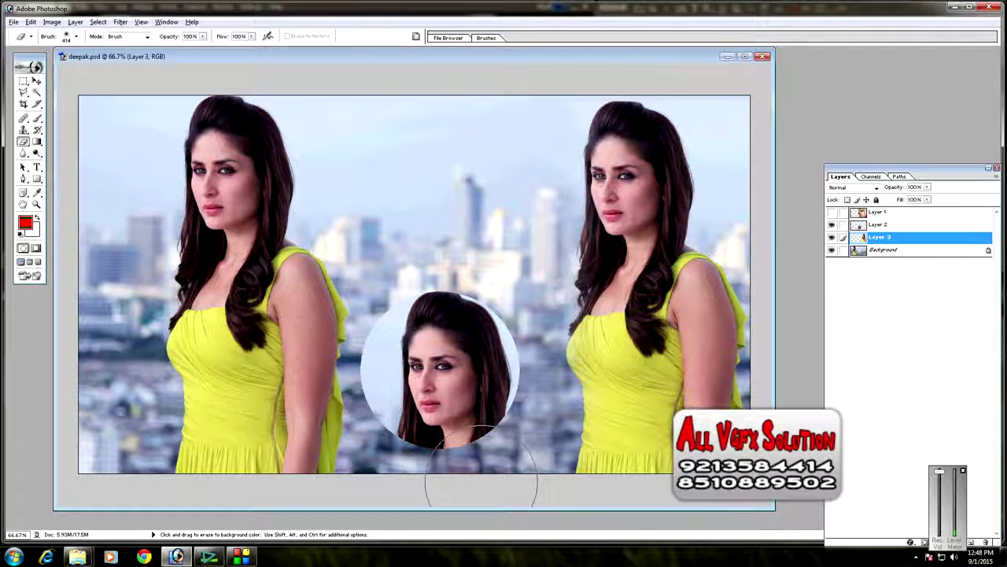
mouse_move(753, 146)
left_mouse_down()
mouse_move(732, 129)
mouse_move(712, 136)
left_mouse_up()
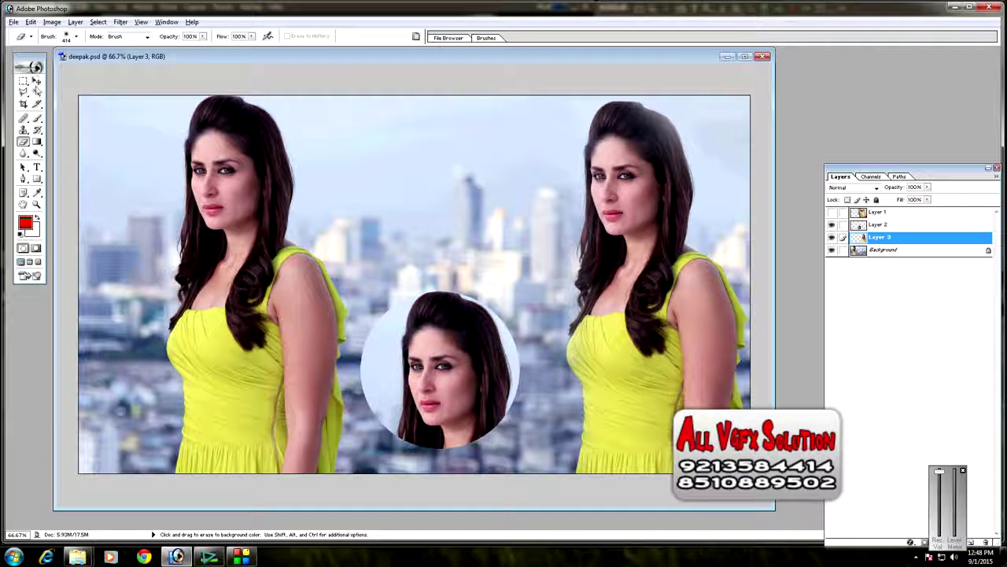
key("v")
left_click_drag(584, 233, 597, 227)
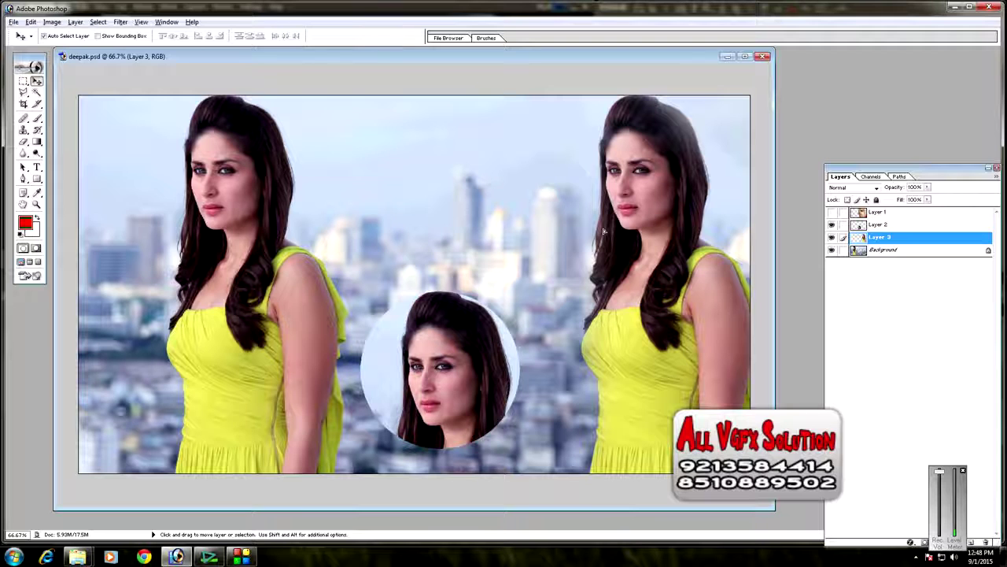
Step: Move the circular face up between the figures and toggle layer visibility to check each layer
mouse_move(439, 372)
left_mouse_down()
mouse_move(453, 222)
mouse_move(421, 244)
mouse_move(459, 240)
mouse_move(435, 209)
left_mouse_up()
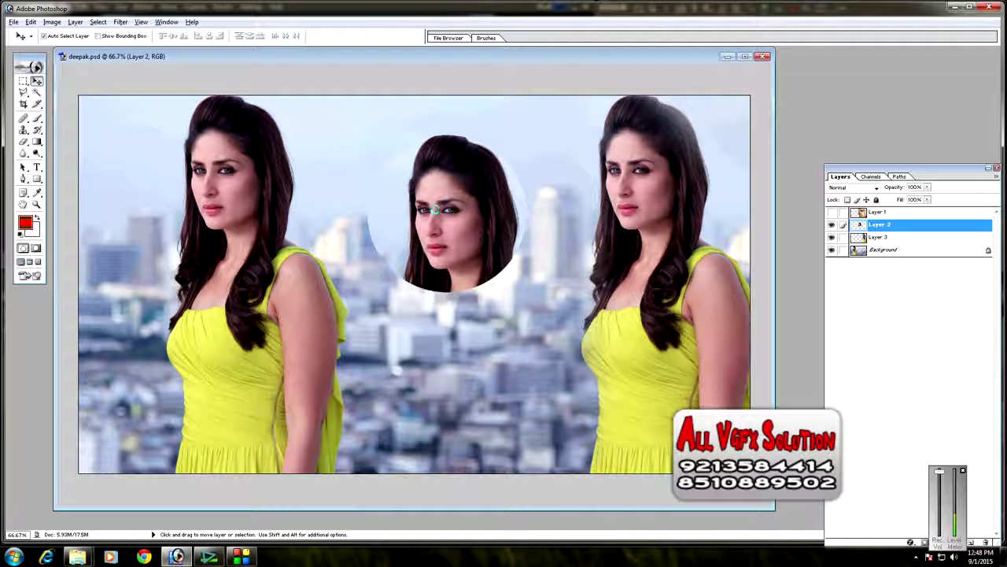
left_click(831, 226)
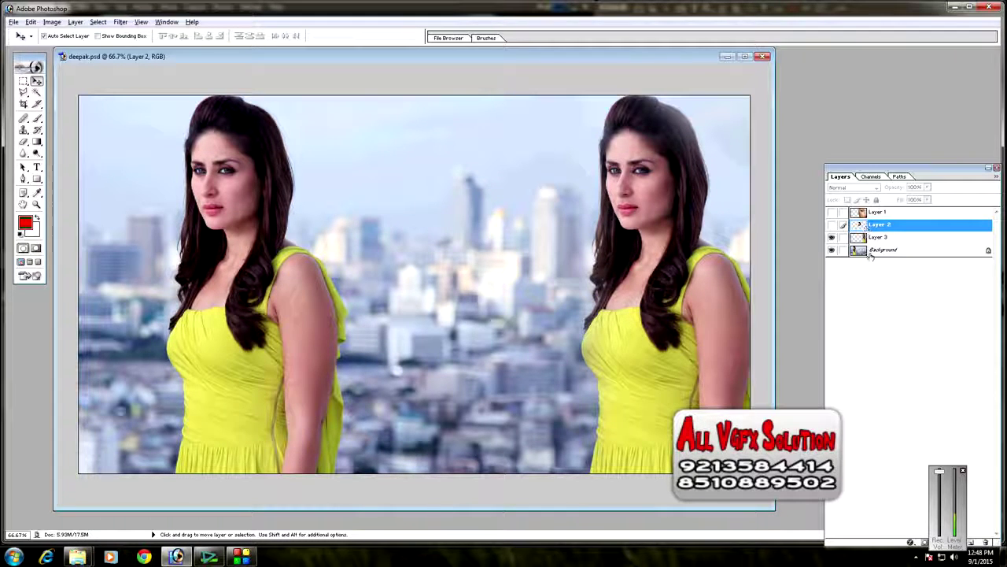
left_click(832, 225)
left_click(832, 225)
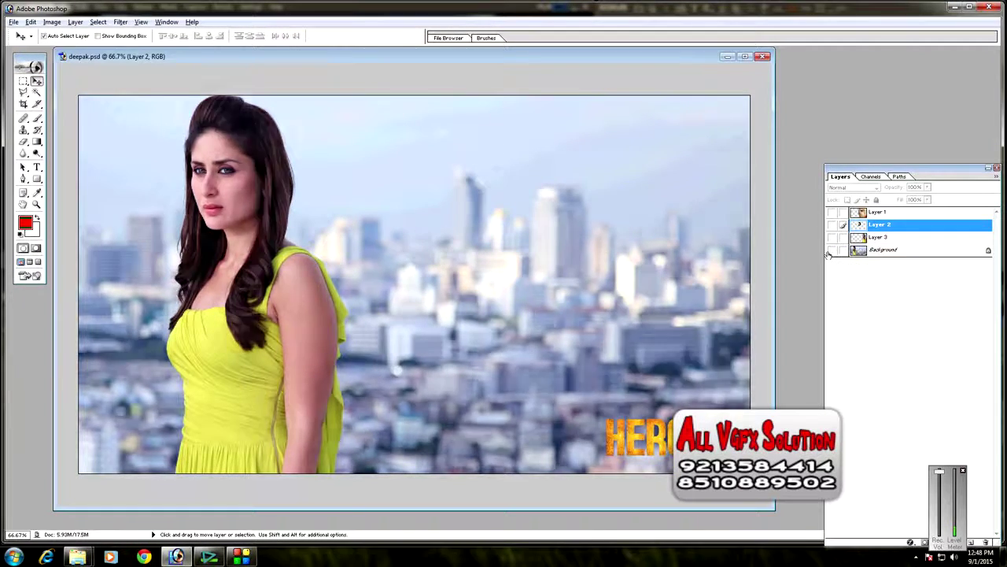
left_click(832, 249)
left_click(832, 249)
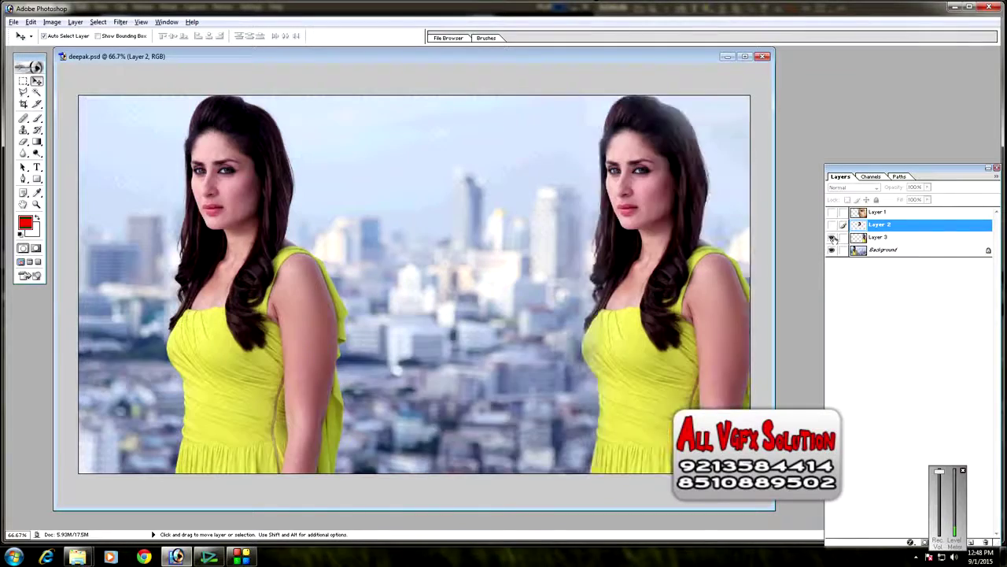
left_click(832, 225)
left_click(832, 249)
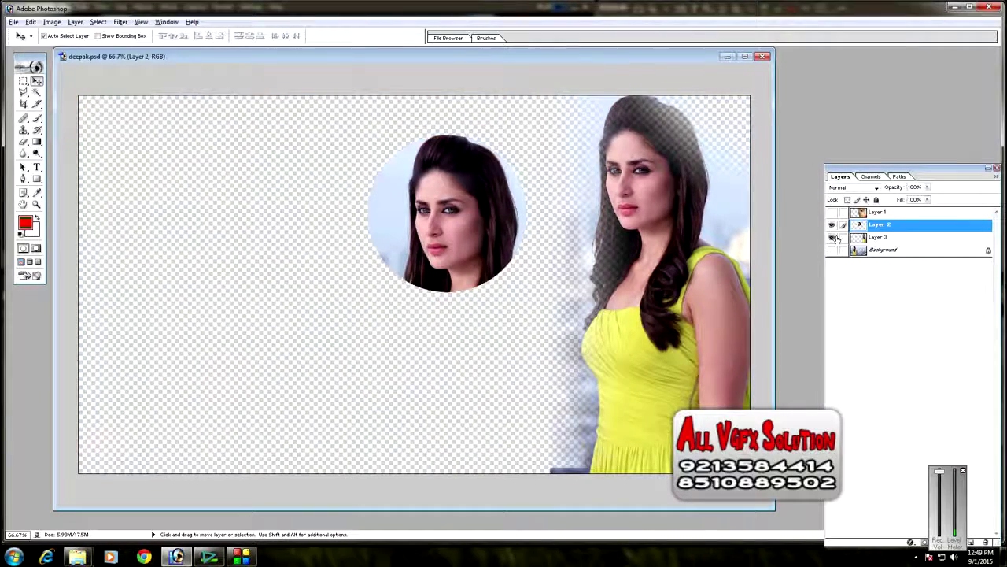
left_click(832, 225)
Step: Reshow all layers, put the circular face lower right and the second woman near the right edge
mouse_move(653, 246)
left_mouse_down()
mouse_move(410, 248)
mouse_move(691, 252)
mouse_move(430, 253)
left_mouse_up()
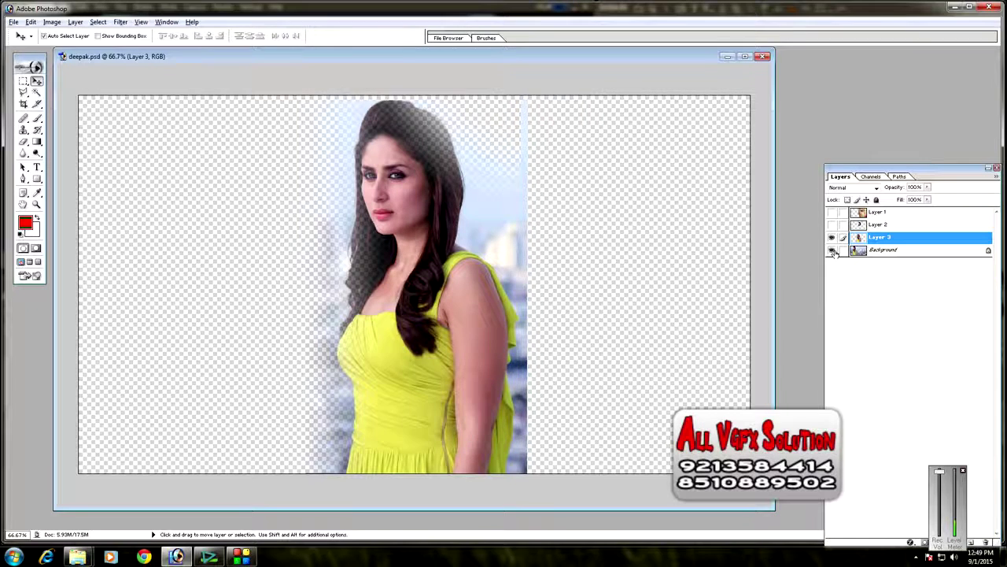
left_click(832, 249)
left_click(832, 212)
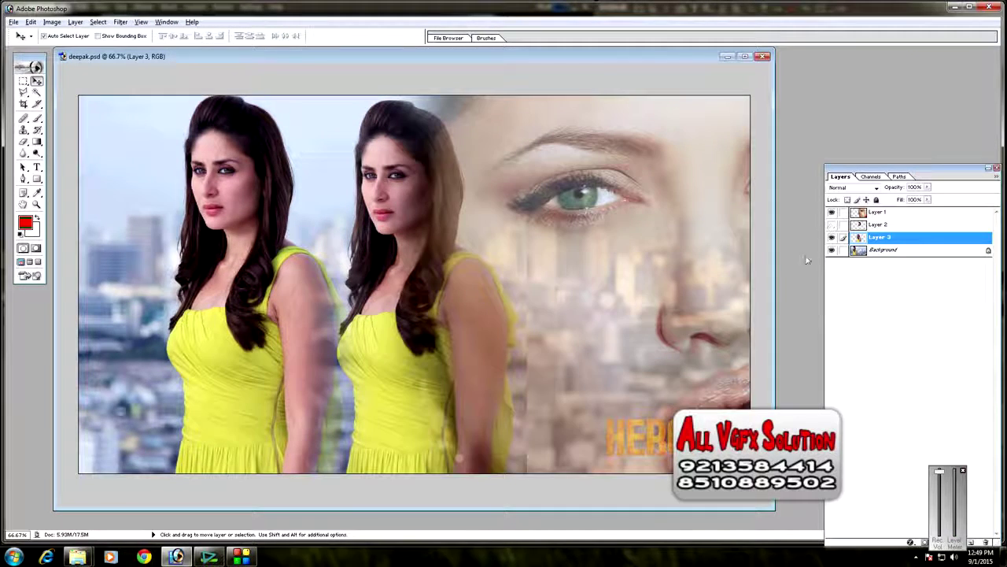
left_click(831, 224)
left_click_drag(404, 216, 599, 382)
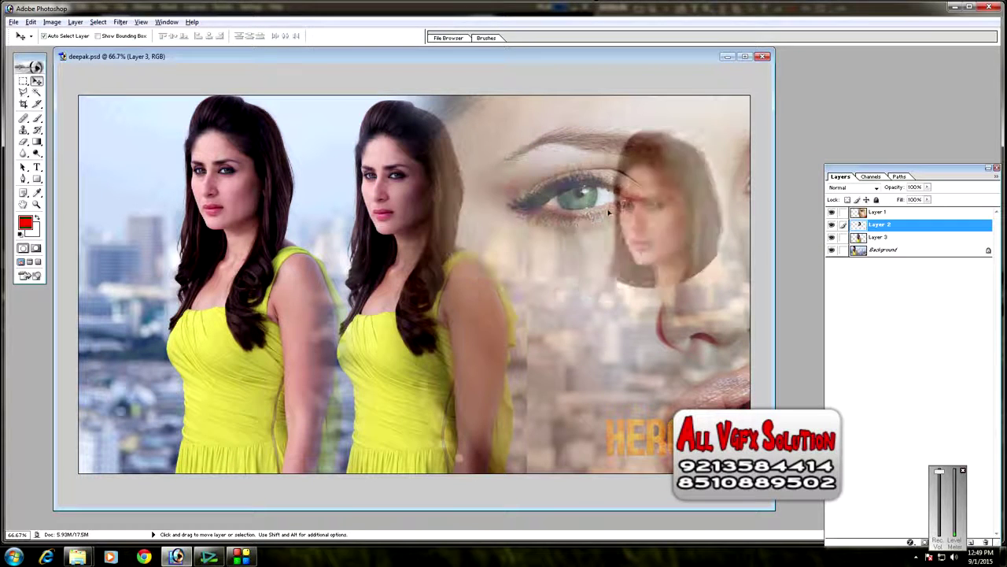
mouse_move(252, 251)
left_mouse_down()
mouse_move(393, 244)
mouse_move(620, 307)
left_mouse_up()
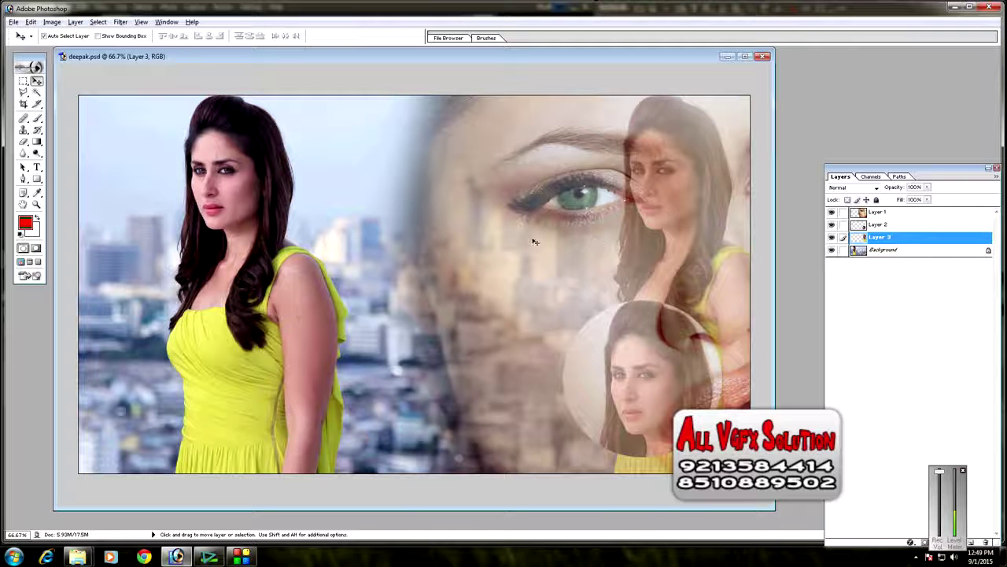
Step: Set Layer 1's large face to 100% opacity and shift it left on the canvas
left_click(880, 214)
left_click(832, 212)
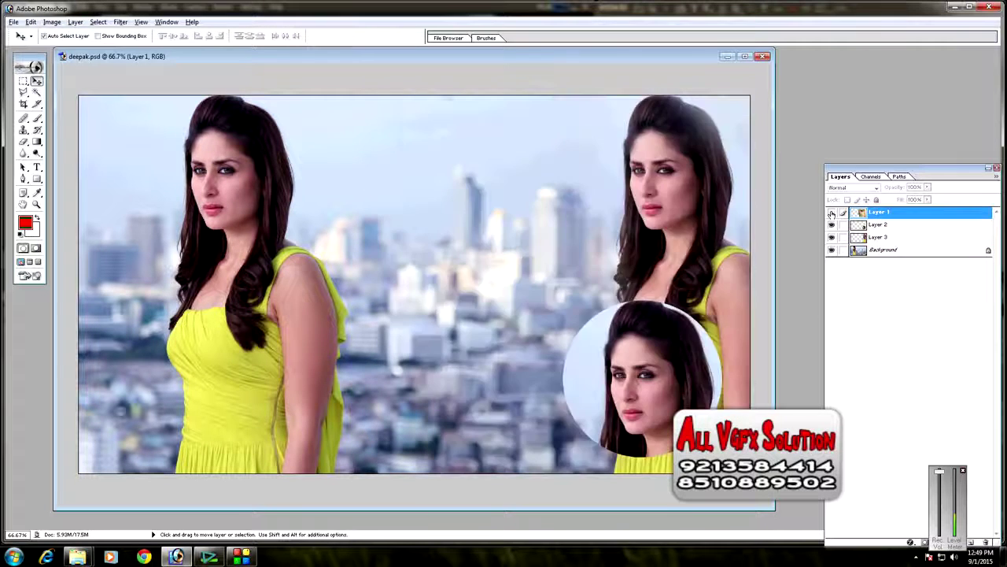
left_click(831, 212)
left_click(832, 212)
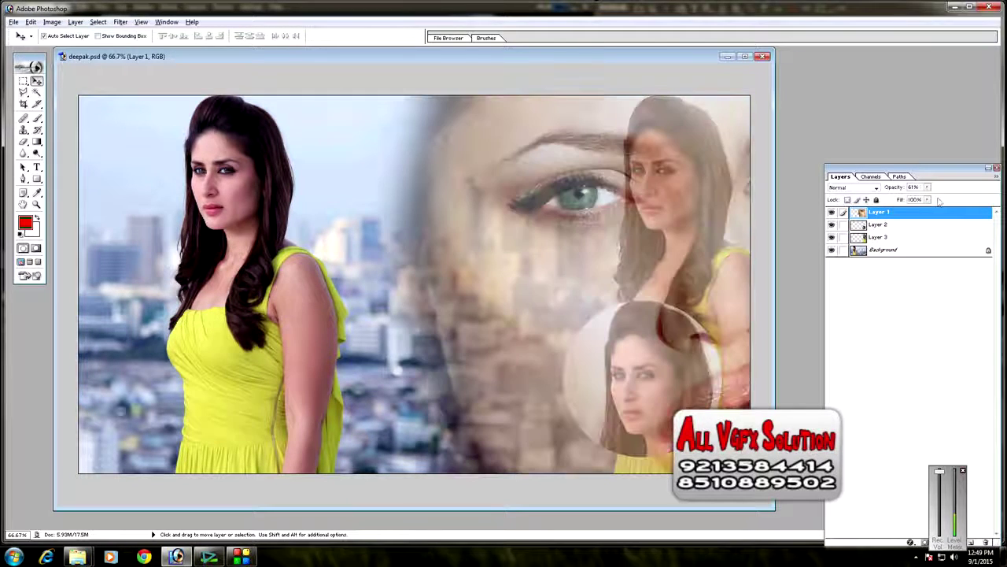
left_click(927, 187)
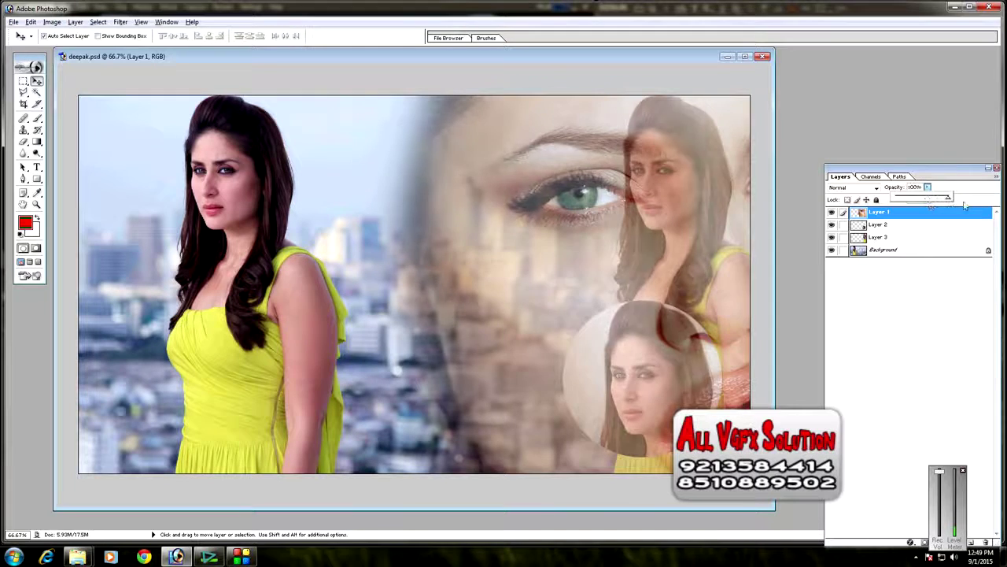
mouse_move(682, 267)
left_mouse_down()
mouse_move(620, 268)
mouse_move(625, 282)
left_mouse_up()
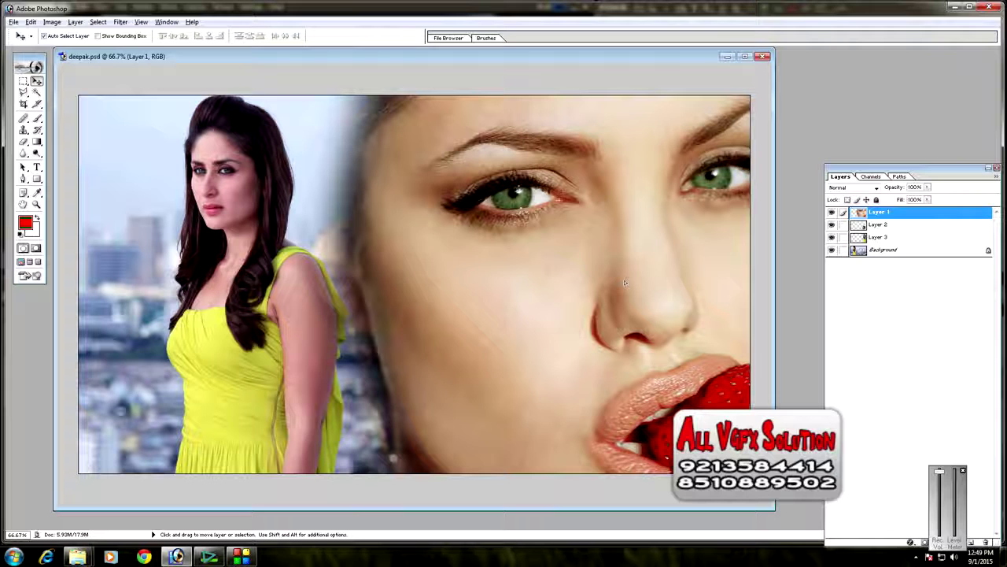
Step: Check the large face layer's visibility, then make Layer 3 the active layer
left_click(875, 225)
left_click(831, 213)
left_click(831, 213)
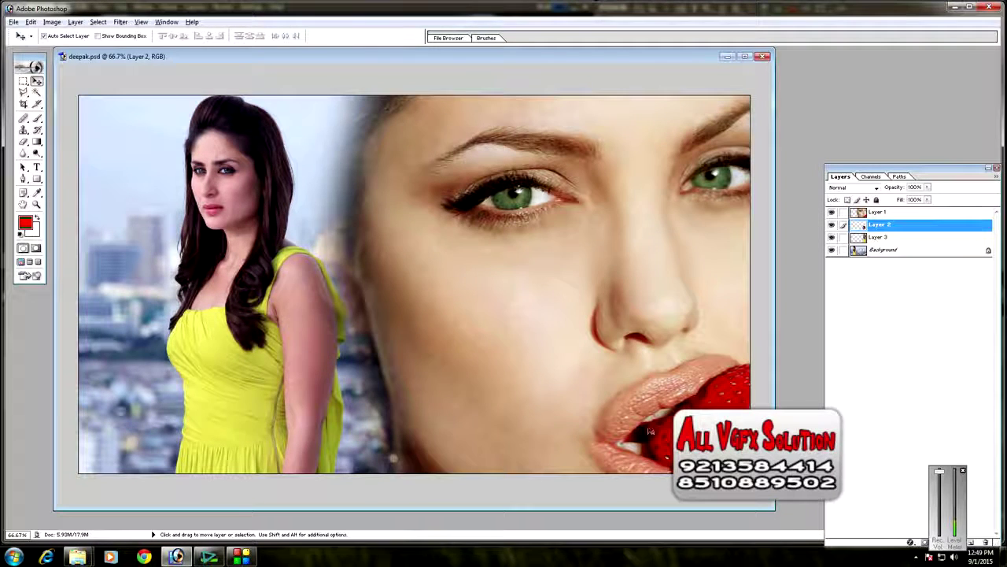
left_click(878, 238)
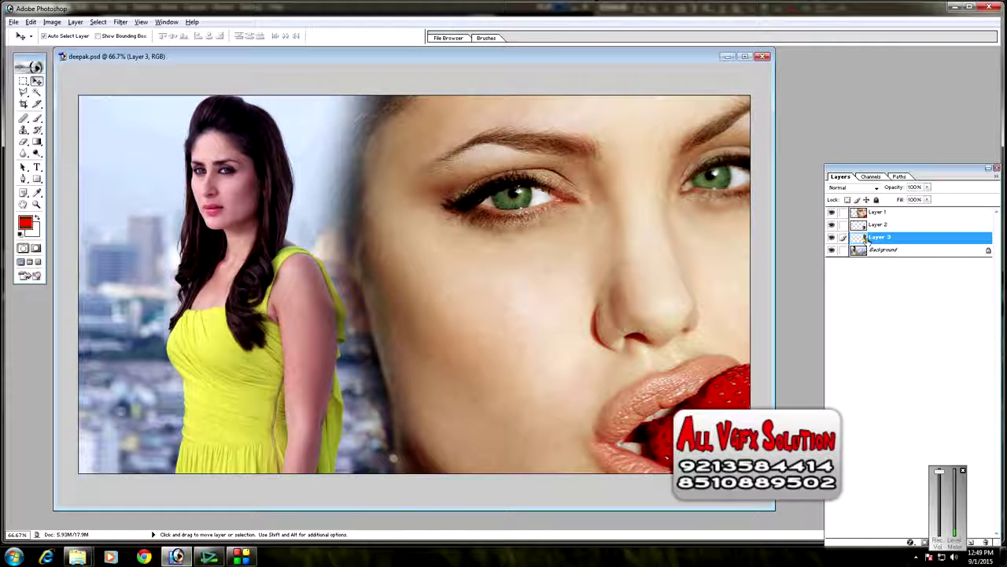
Step: Move Layer 3 to the top of the stack and slide the right-hand woman left against the face
left_click_drag(878, 240, 875, 212)
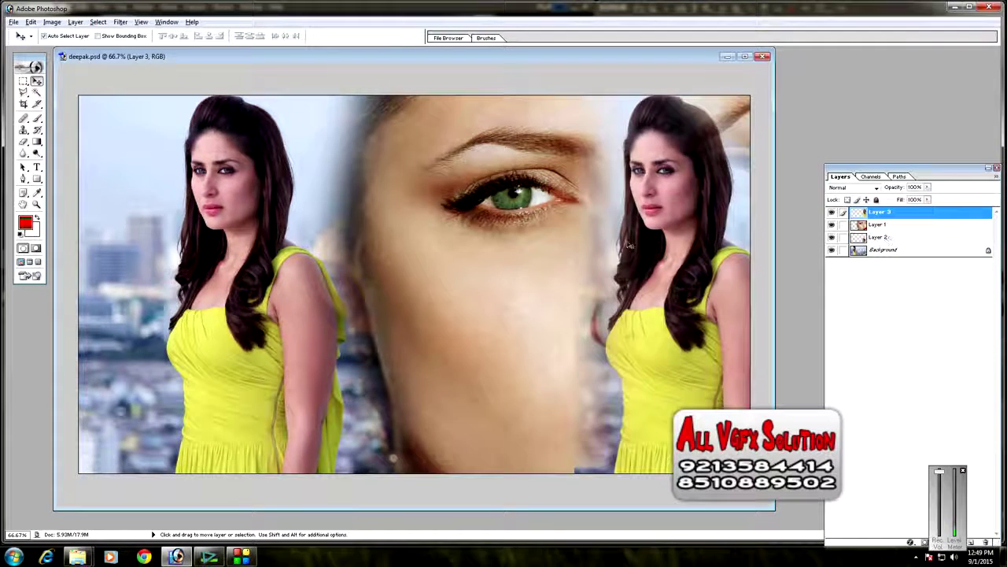
left_click_drag(695, 271, 721, 279)
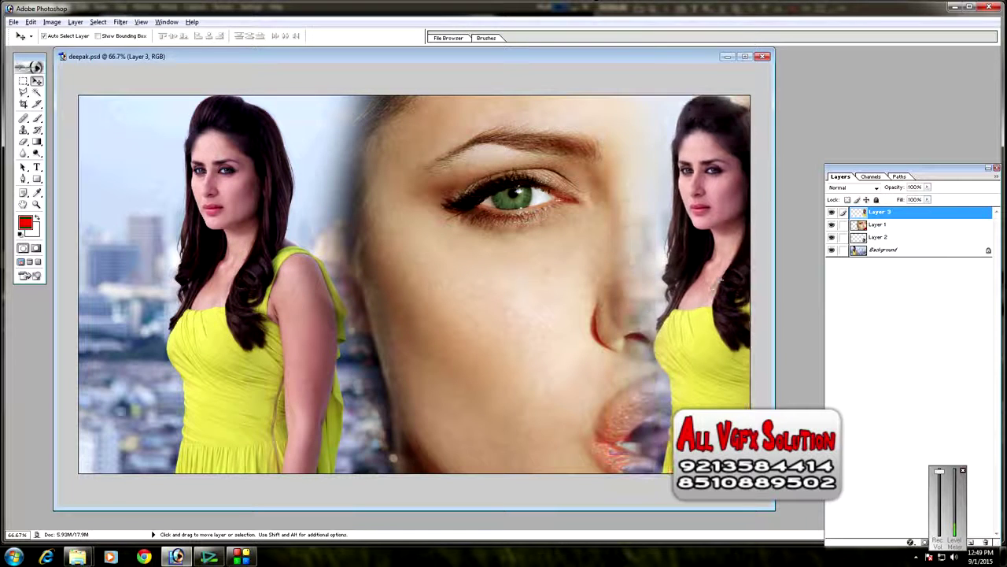
left_click_drag(577, 330, 592, 330)
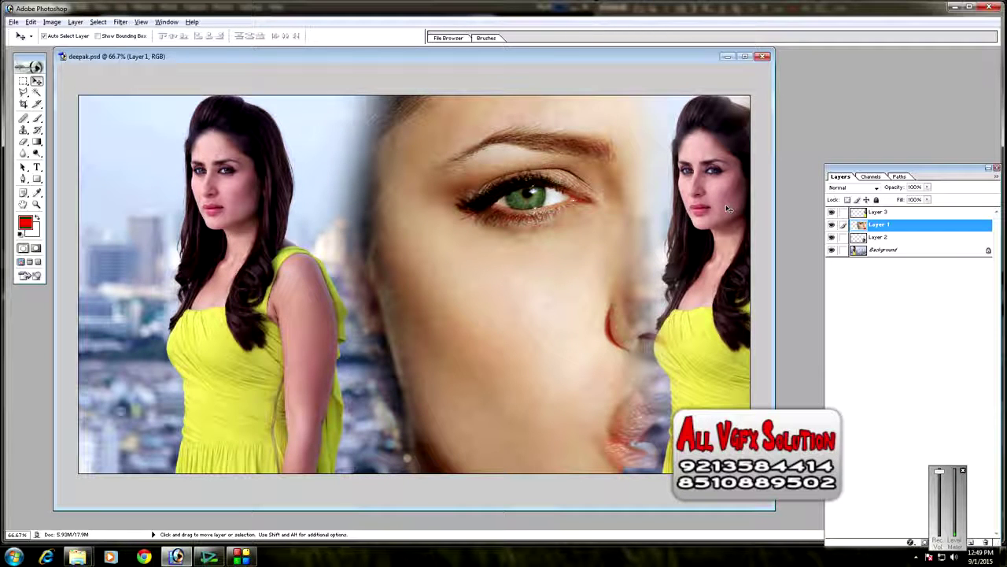
left_click_drag(727, 207, 694, 206)
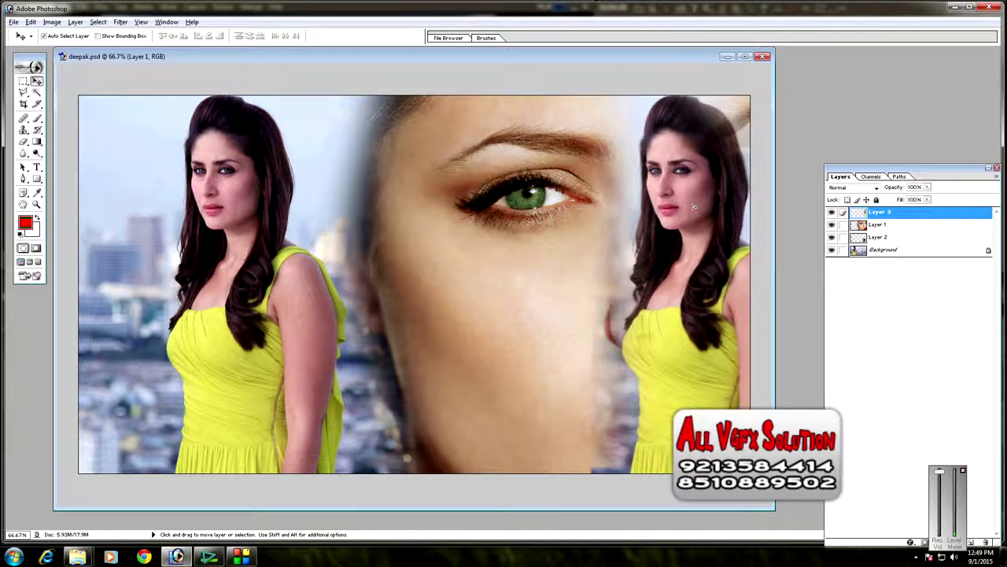
left_click_drag(694, 206, 692, 212)
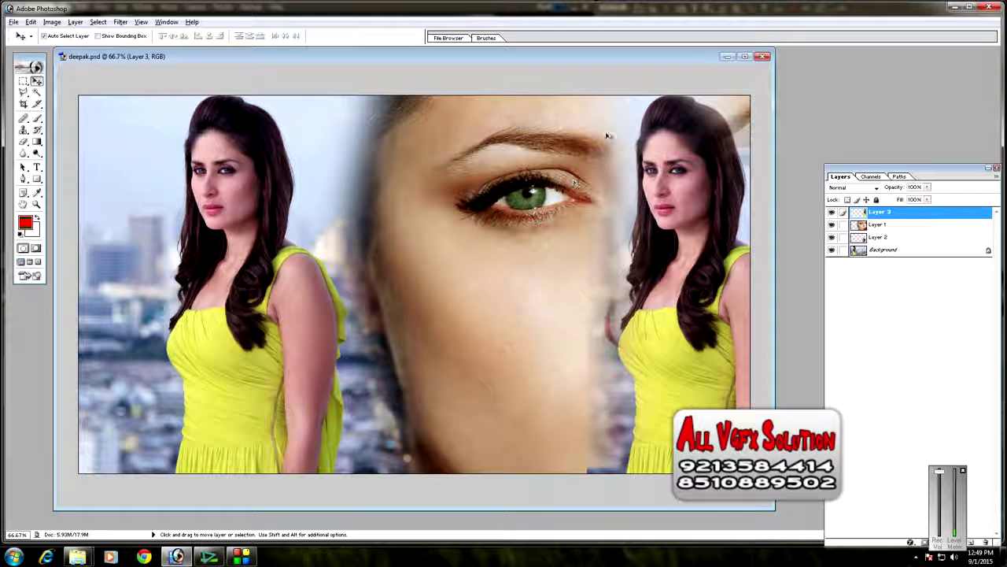
Step: Switch to the Eraser and reduce its Master Diameter well below 414 px
left_click(23, 141)
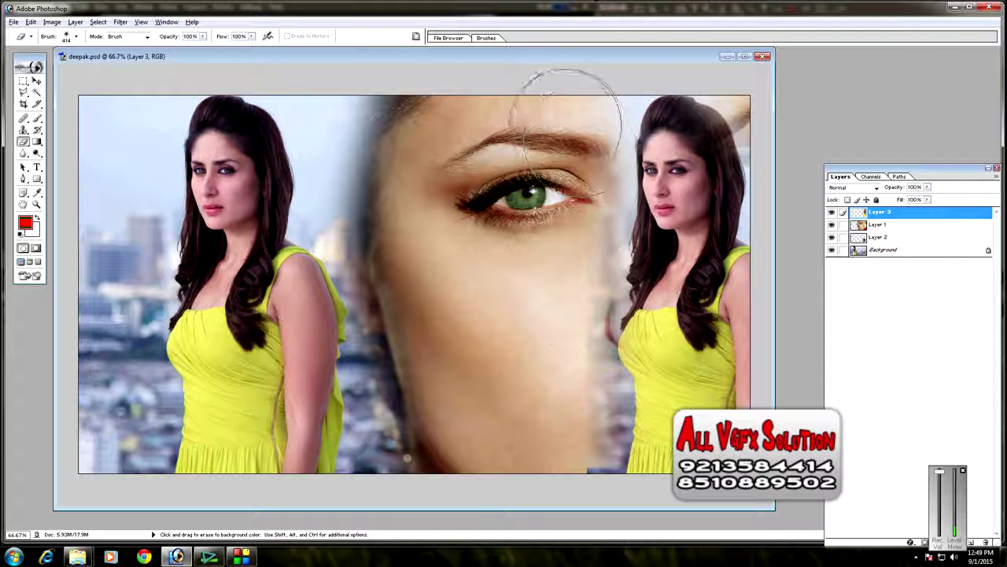
left_click(77, 37)
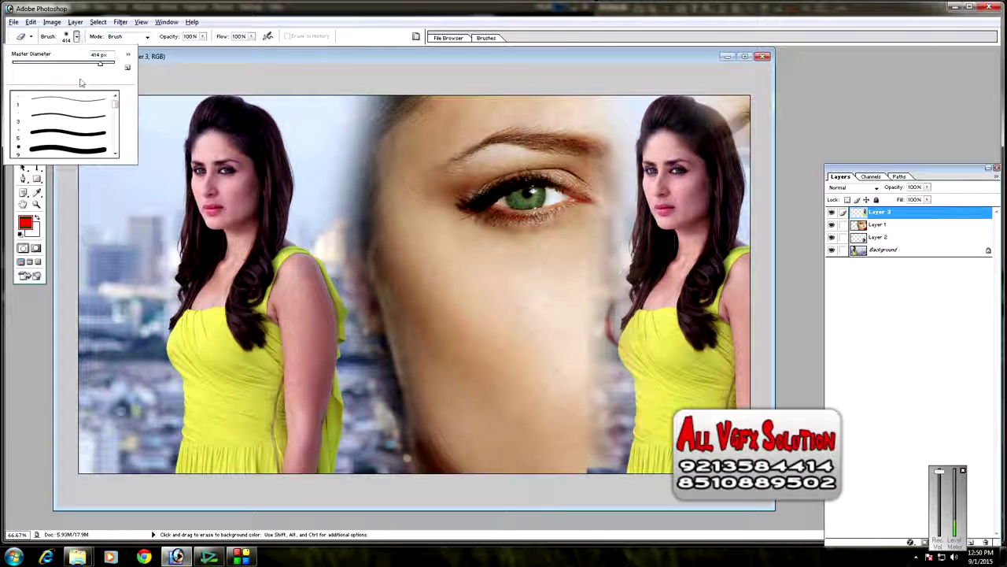
left_click_drag(100, 63, 55, 65)
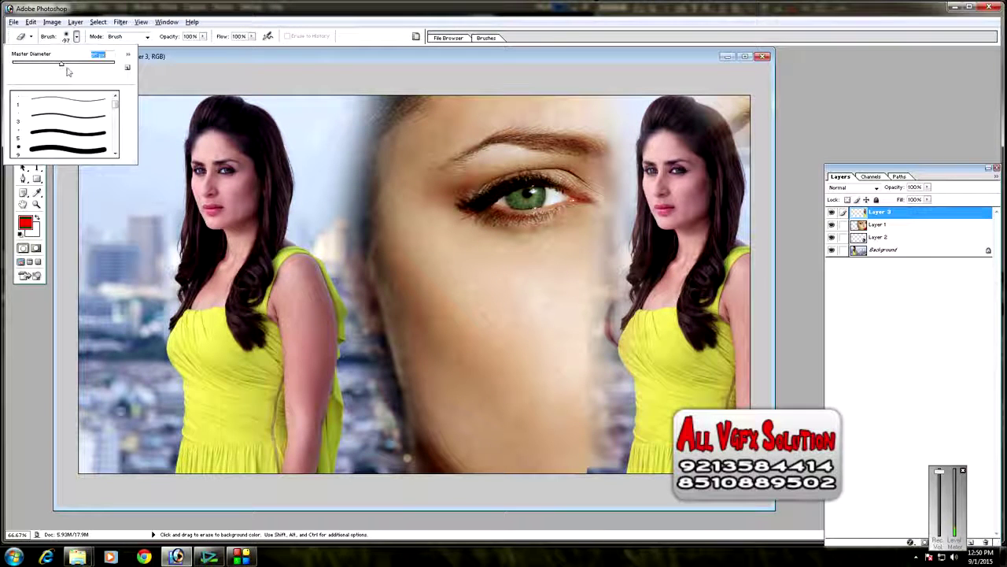
left_click(622, 106)
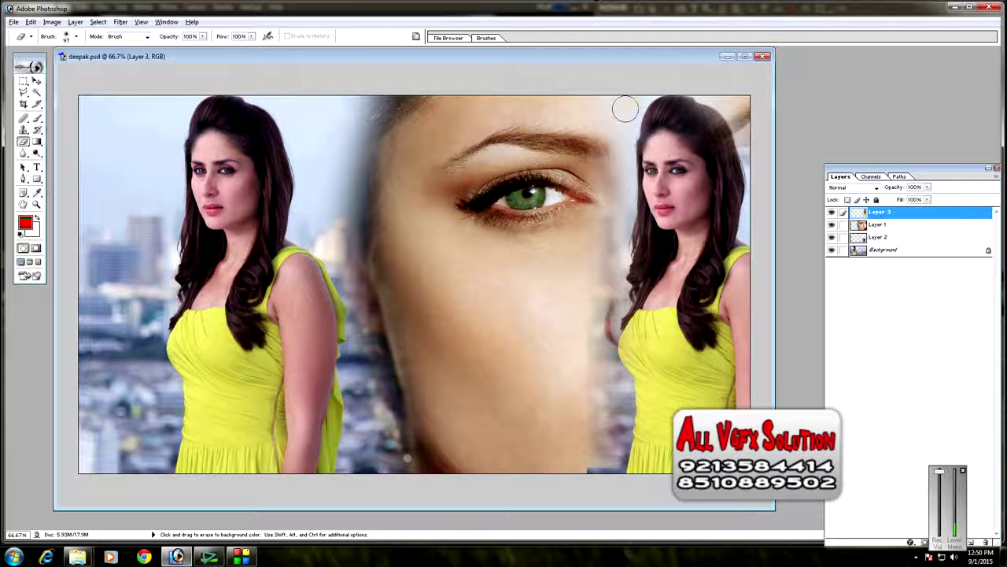
Step: Erase the seam from the eyebrow down to the chin and beside the neck
mouse_move(619, 146)
left_mouse_down()
mouse_move(606, 397)
mouse_move(619, 389)
left_mouse_up()
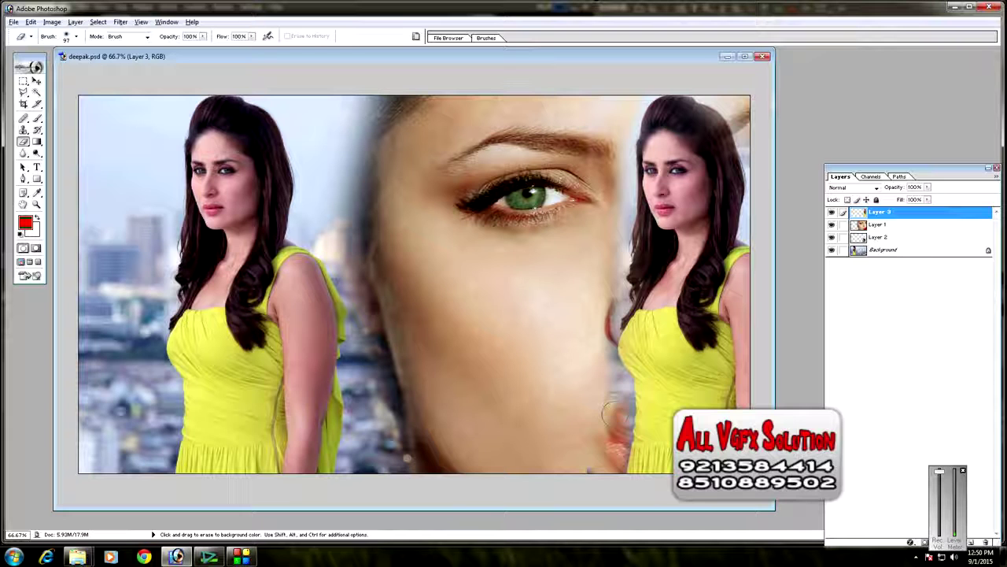
mouse_move(592, 472)
left_mouse_down()
mouse_move(622, 138)
mouse_move(622, 206)
left_mouse_up()
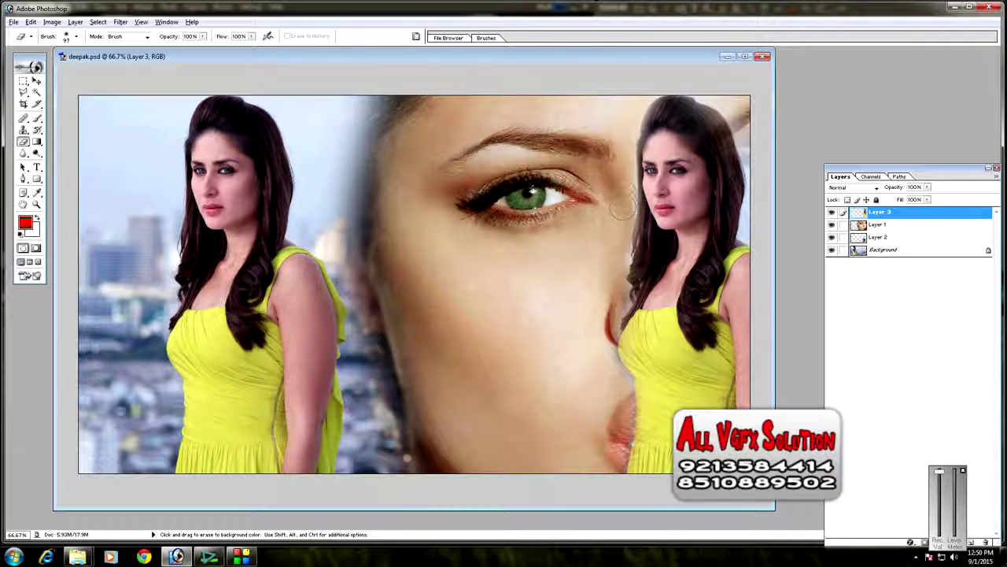
mouse_move(617, 262)
left_mouse_down()
mouse_move(606, 318)
mouse_move(613, 379)
left_mouse_up()
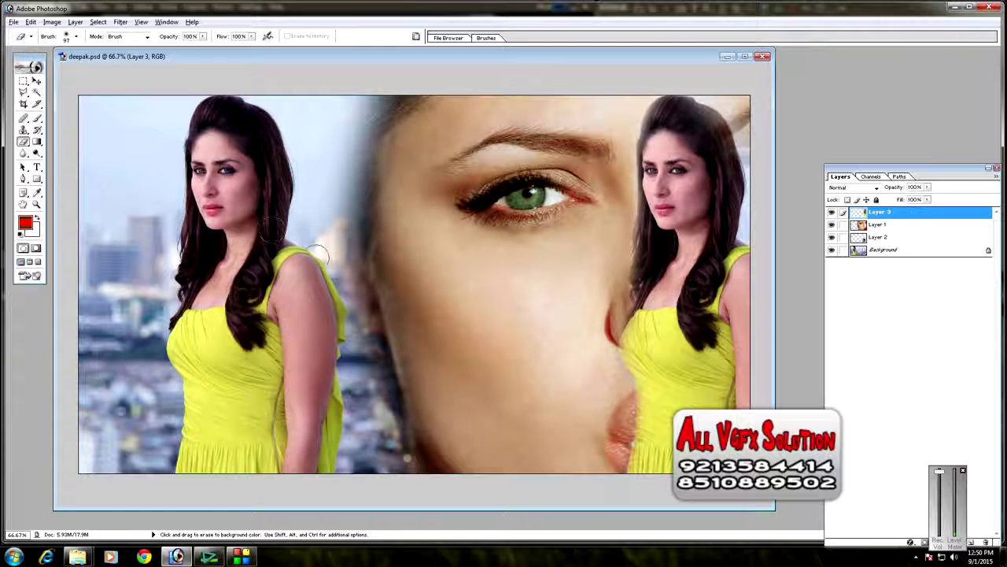
left_click(36, 81)
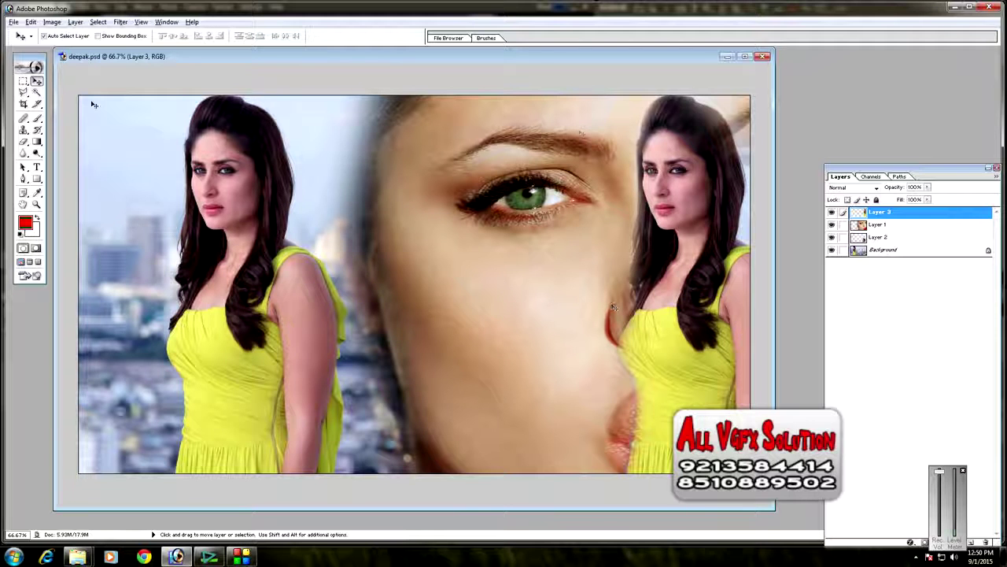
Step: Hide the face close-up and right figure, then lasso around the left yellow-dress woman
left_click_drag(23, 92, 46, 93)
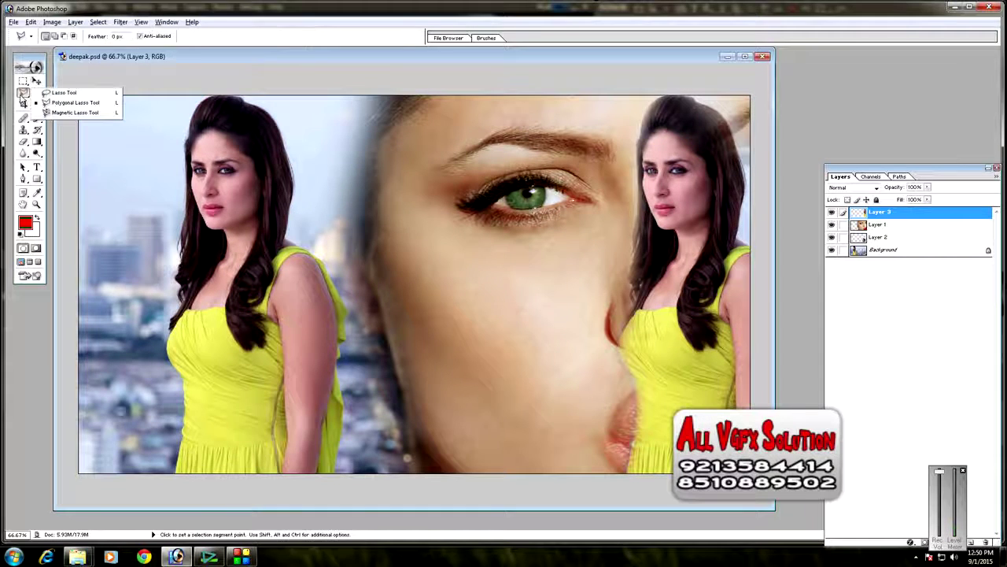
left_click(48, 93)
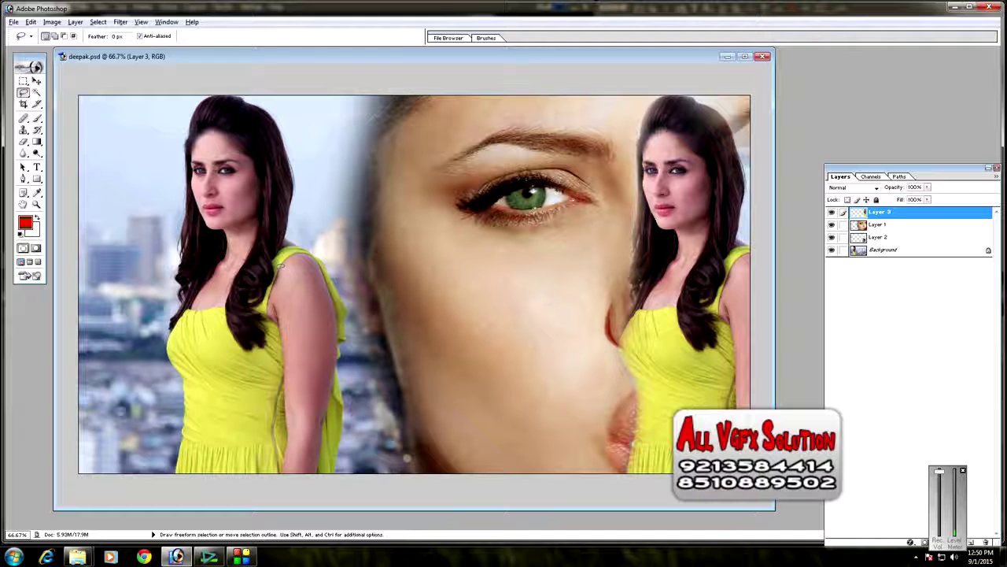
left_click(832, 213)
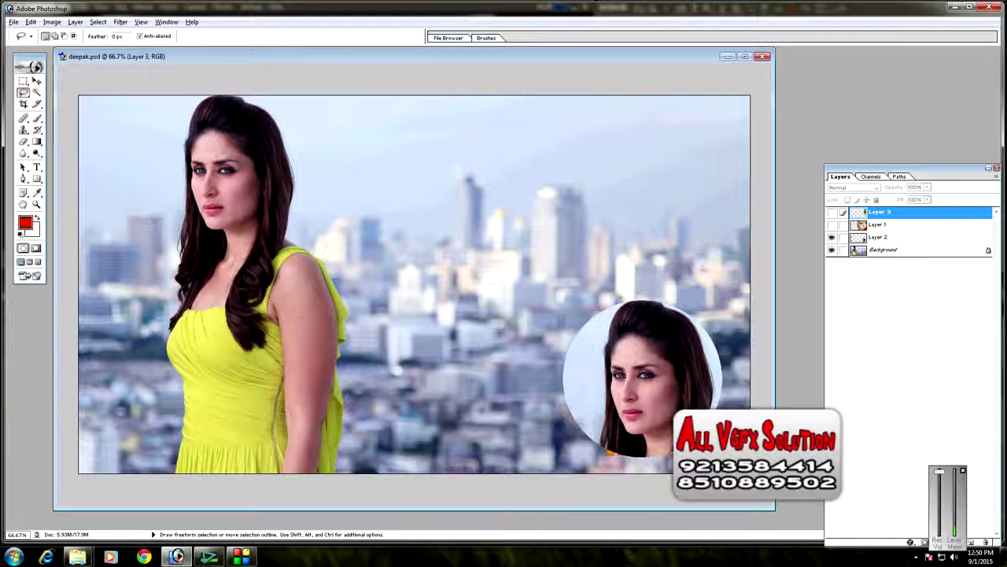
left_click_drag(178, 450, 164, 384)
mouse_move(157, 223)
left_mouse_down()
mouse_move(203, 98)
mouse_move(303, 164)
mouse_move(333, 235)
mouse_move(360, 369)
mouse_move(356, 467)
mouse_move(260, 477)
left_mouse_up()
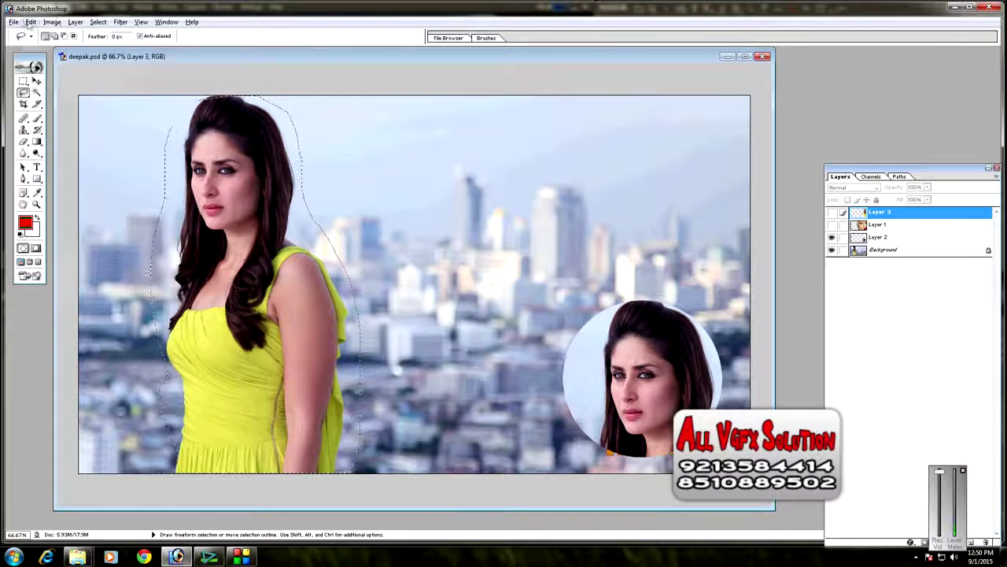
Step: Make Background the active layer and copy the lassoed woman
left_click(31, 21)
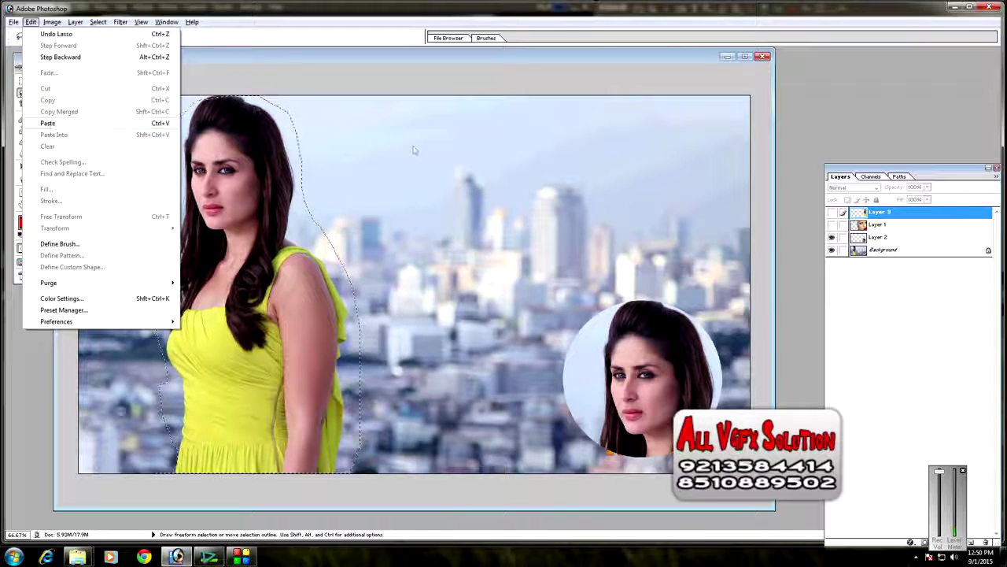
key("Escape")
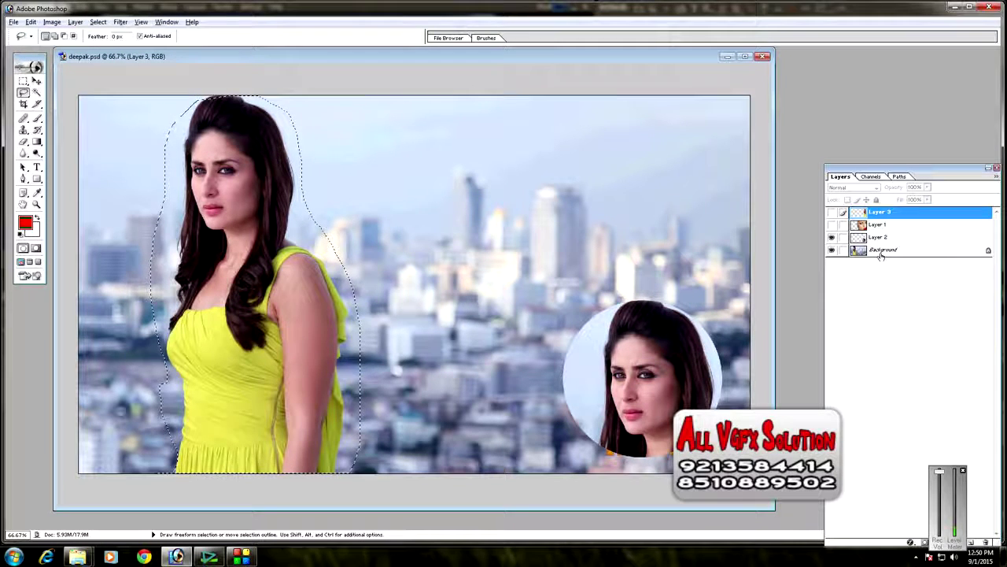
left_click(885, 249)
left_click(31, 22)
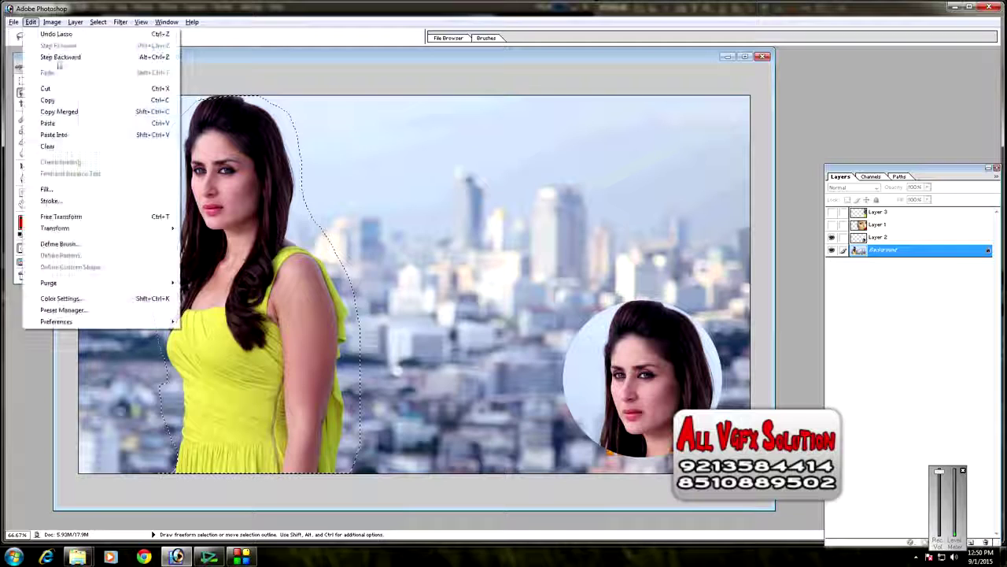
left_click(48, 101)
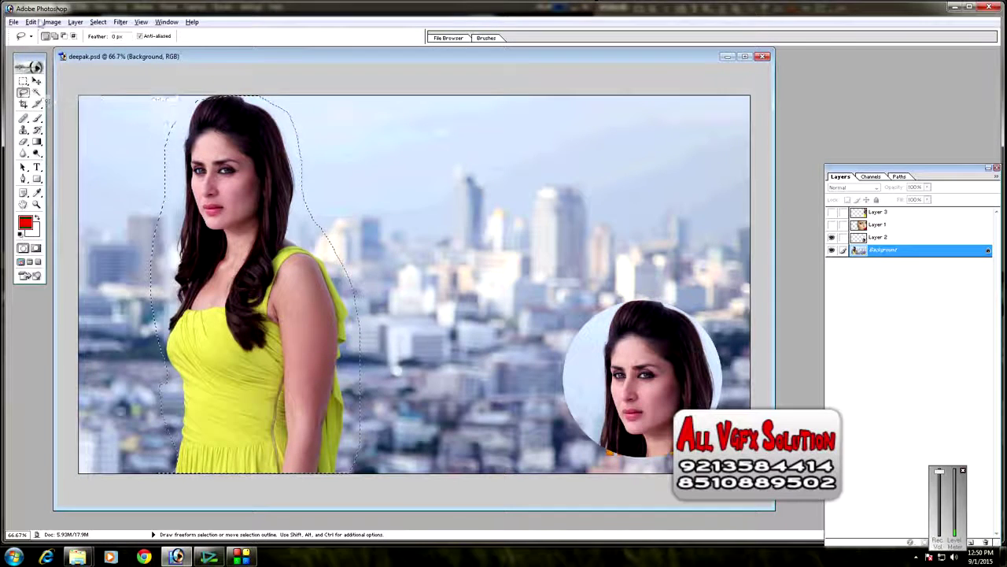
left_click(31, 22)
Step: Paste the woman as Layer 4 beside the original and move the circular head to the upper right
left_click(49, 123)
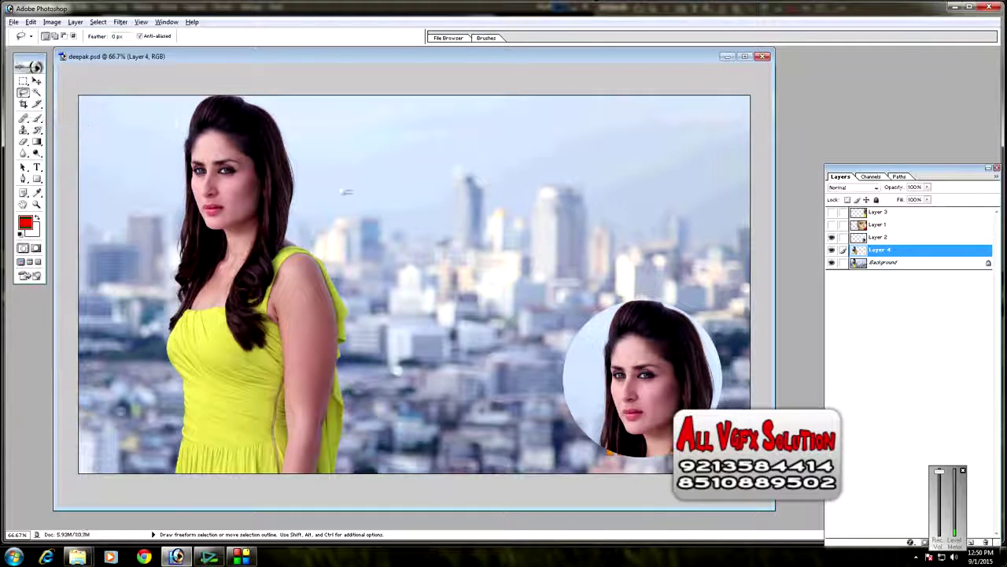
left_click(37, 81)
left_click_drag(268, 214, 503, 212)
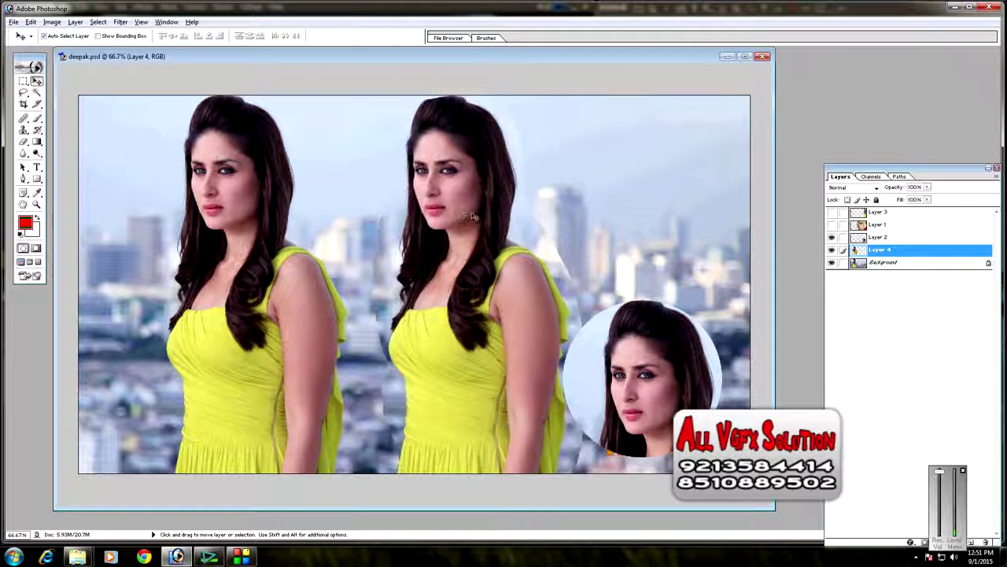
left_click_drag(686, 406, 713, 207)
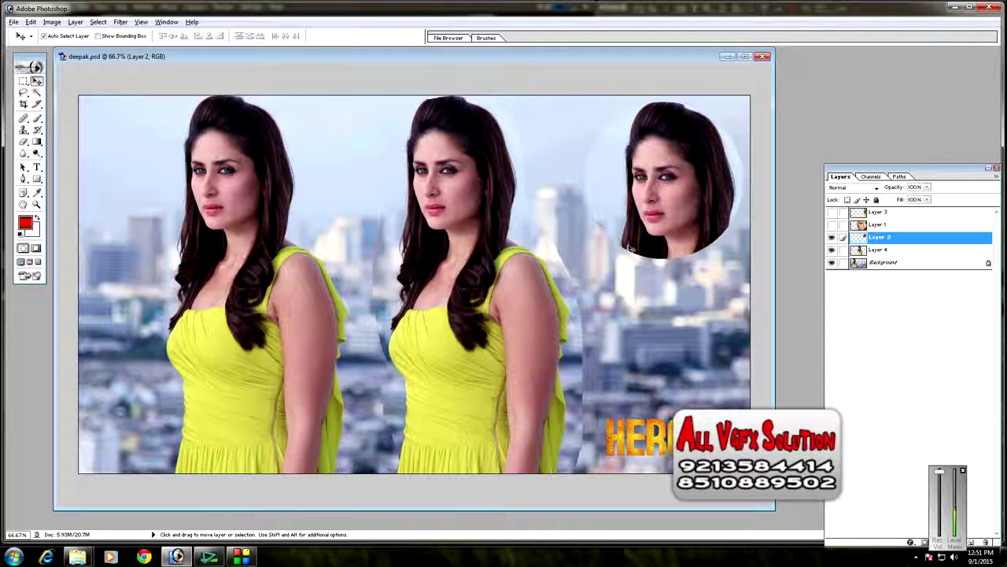